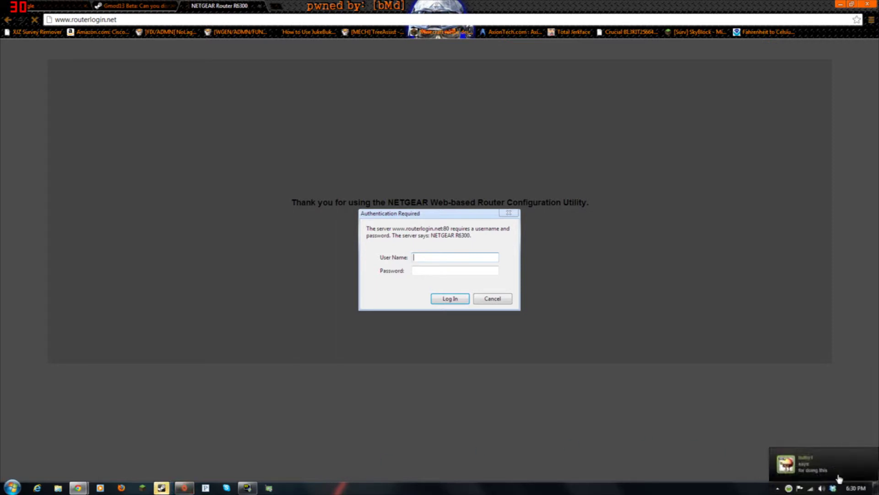
Send the friend the Steam chat message 'say hello! to youtube', then bring Chrome back.
click(838, 477)
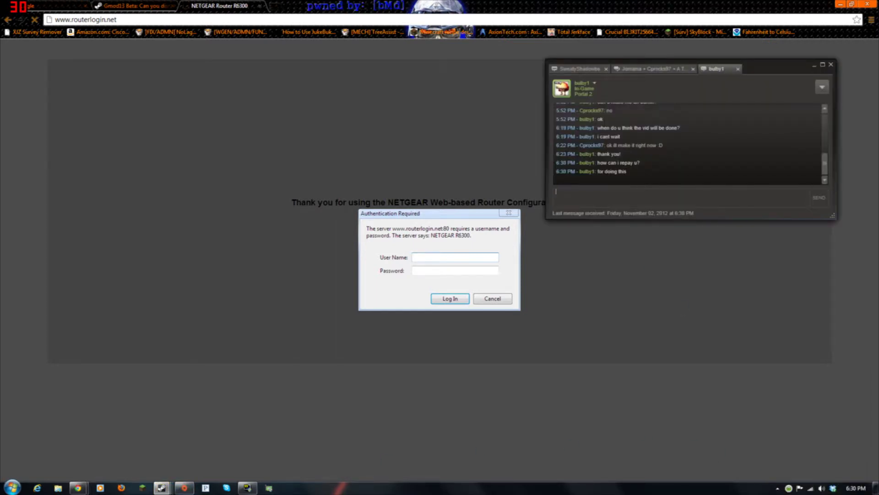
text(su)
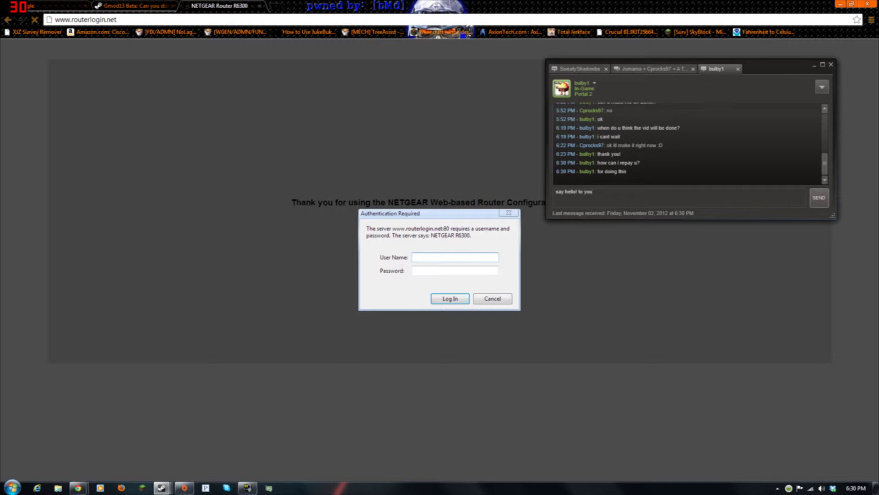
text(y hello! to youtube)
key(Return)
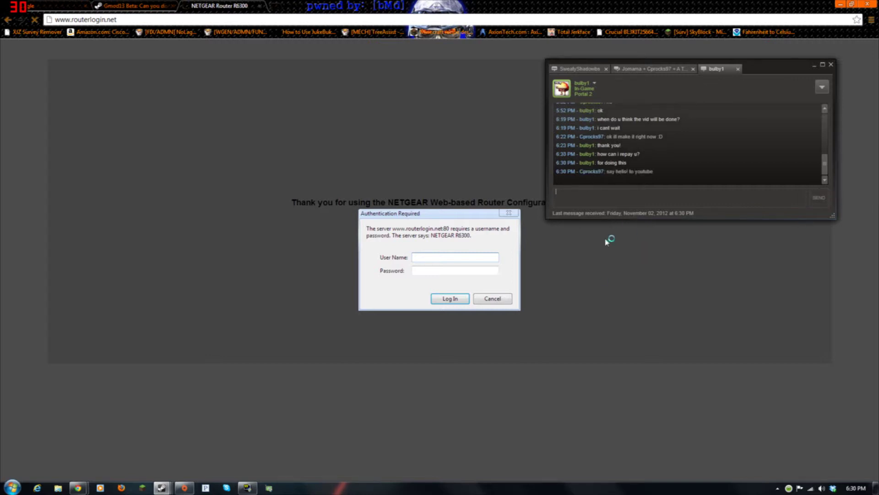
click(561, 306)
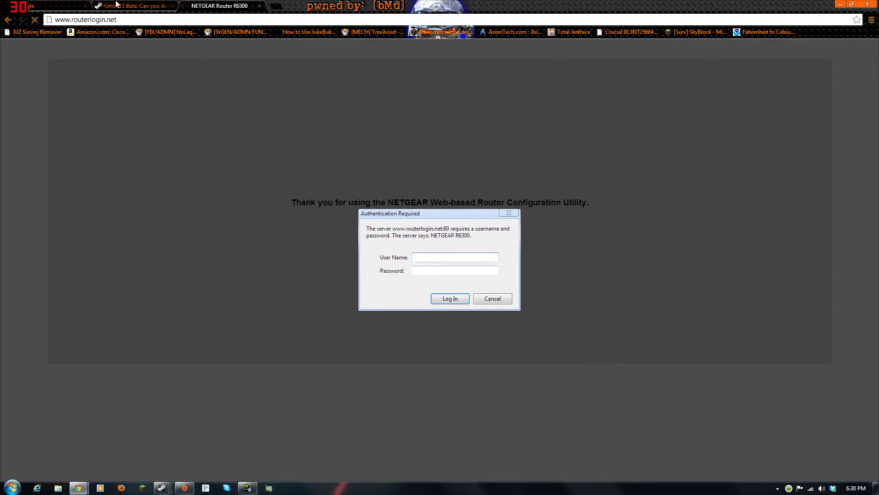
Replace Chrome's address with 198.162.1.1 and load it.
drag(116, 19, 55, 19)
click(85, 19)
triple_click(85, 20)
click(116, 19)
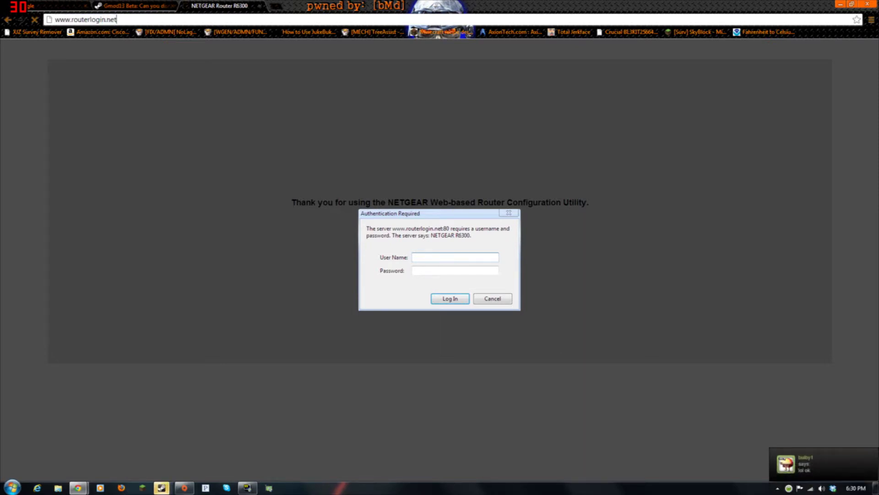
key(ctrl+a)
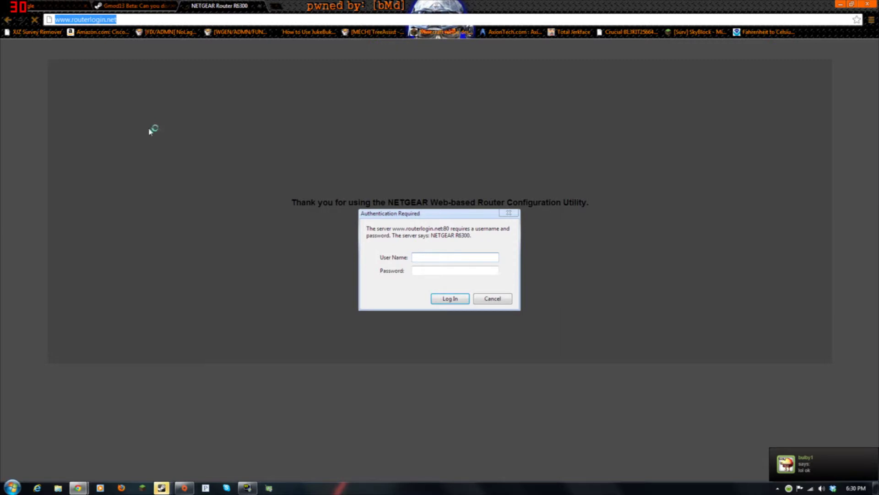
text(19)
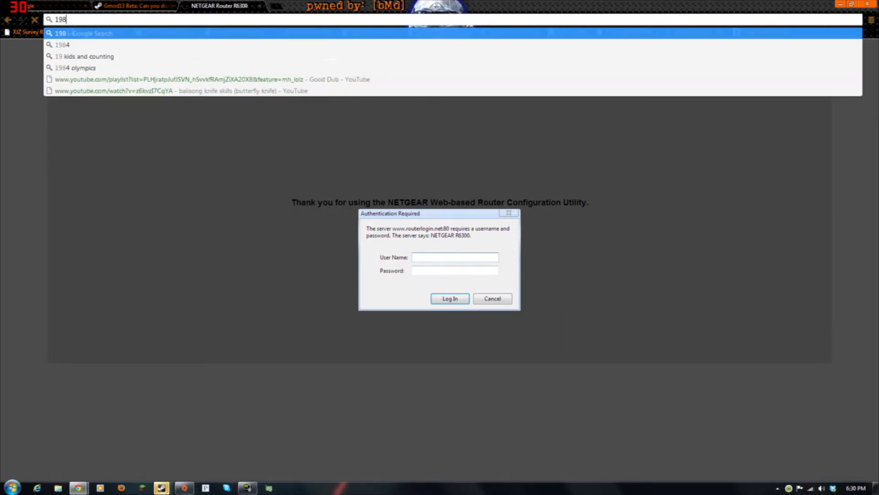
text(8.)
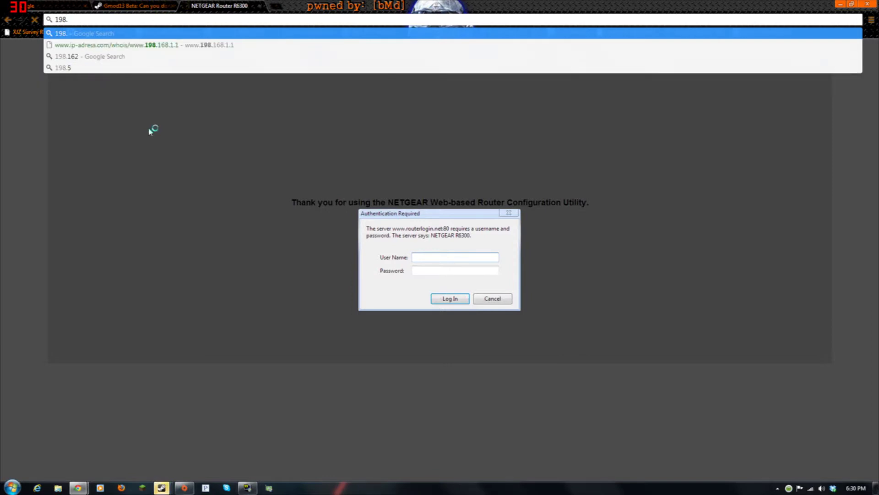
text(1)
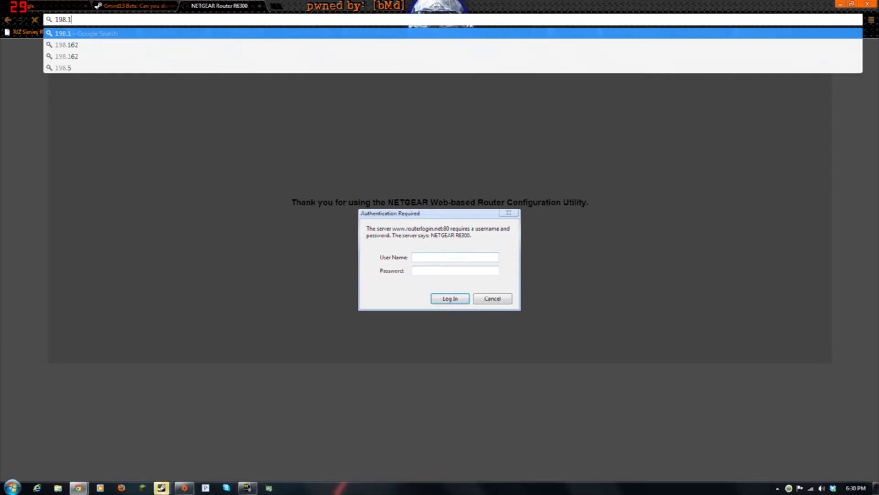
text(62)
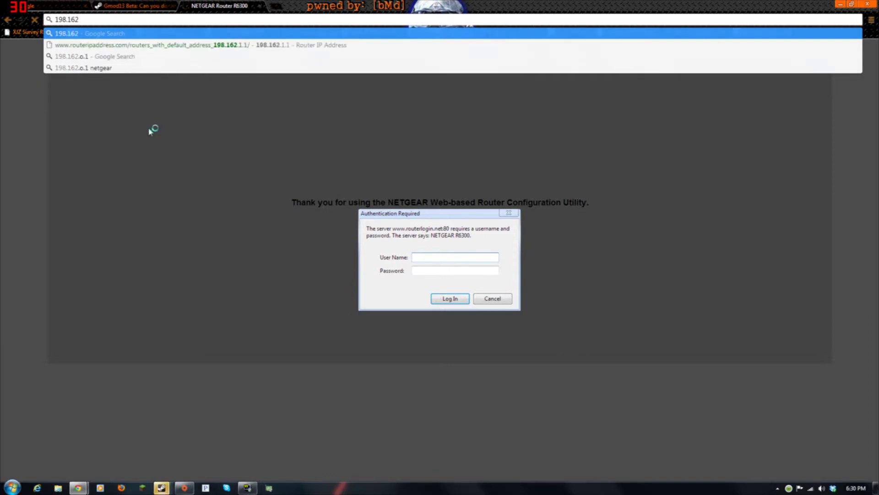
text(.1.1)
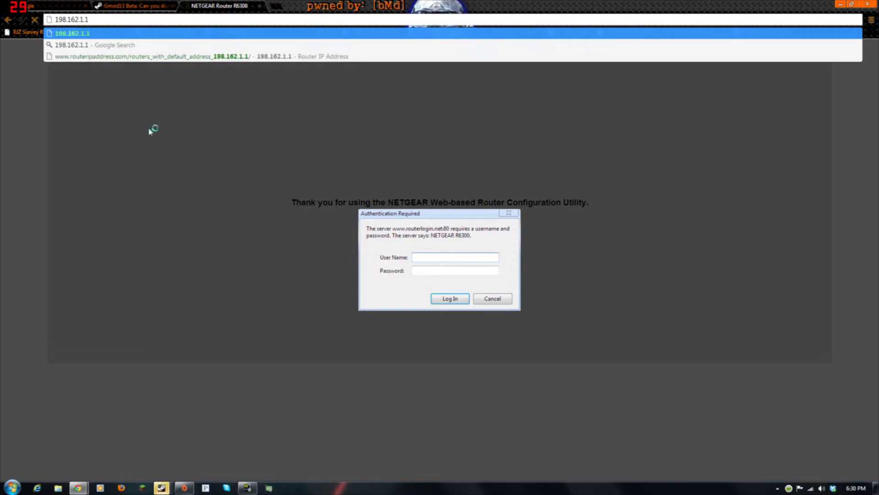
key(Return)
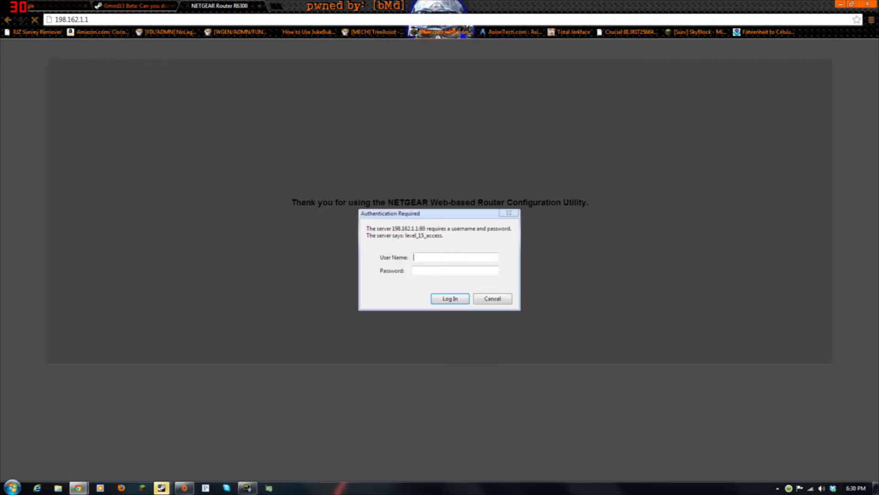
Try 198.162.1.2, then load 198.162.1.1 again to reach the router login prompt.
text(=2)
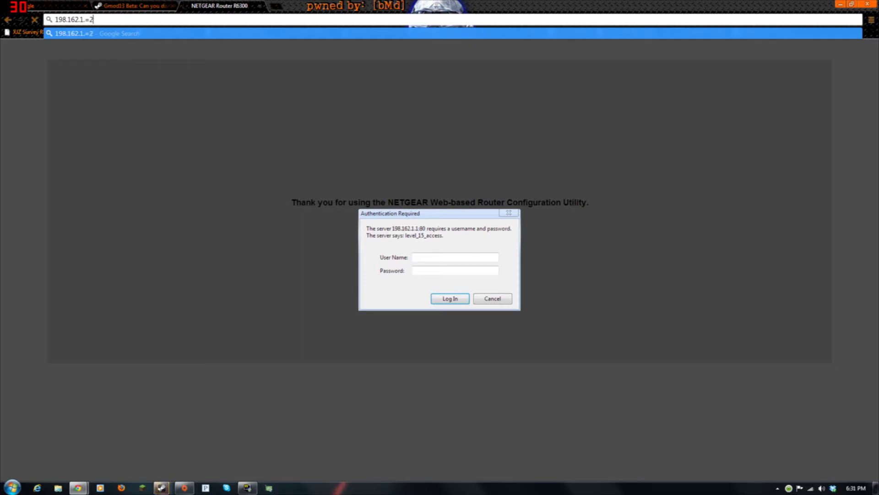
key(BackSpace)
key(BackSpace)
text(2)
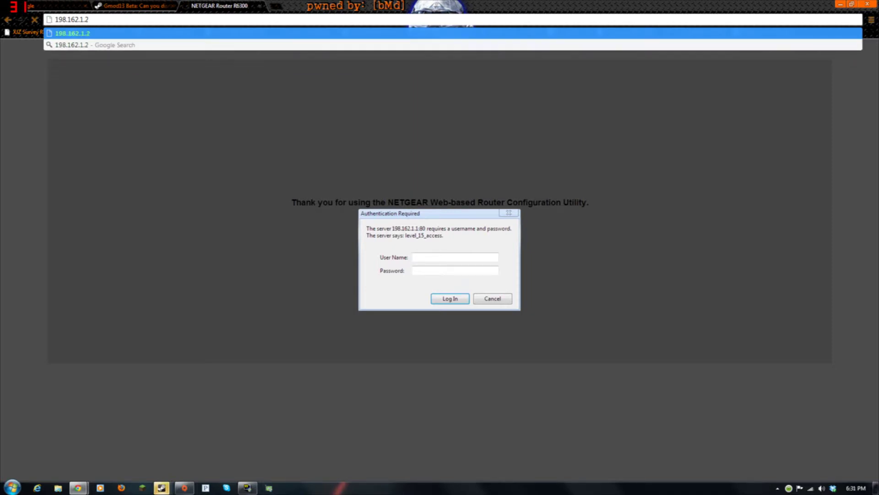
key(Return)
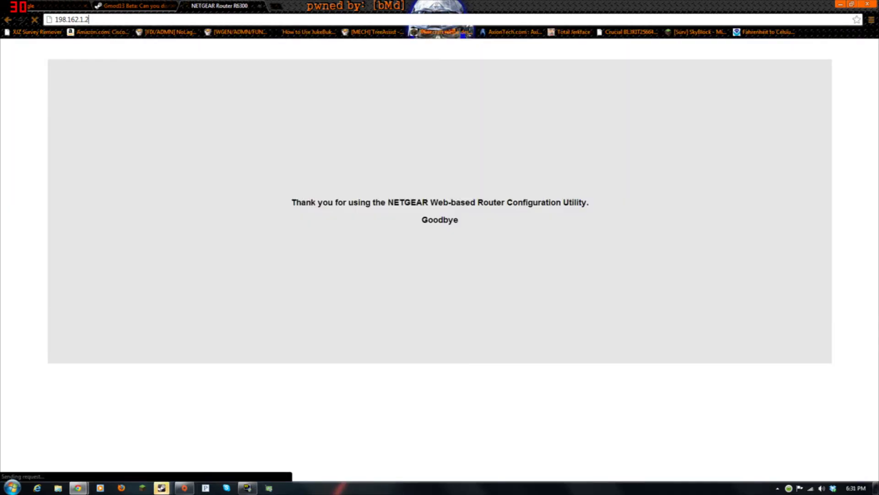
text(1)
key(Return)
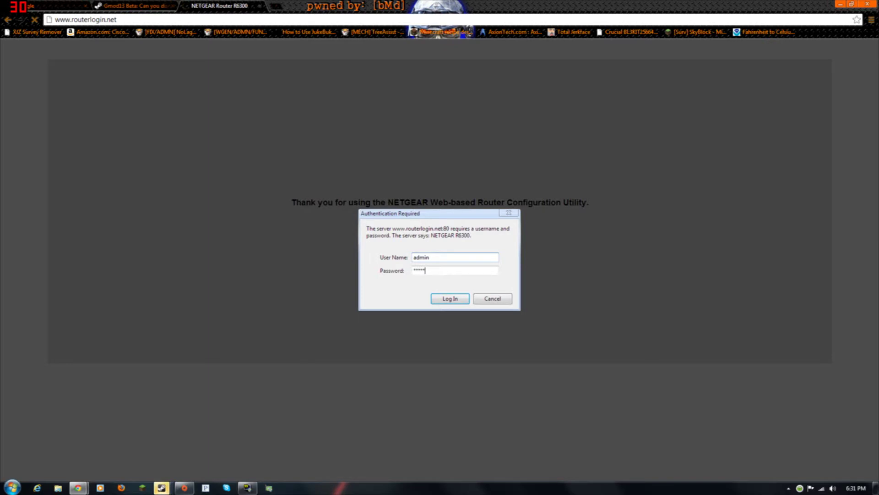
Submit the router administrator password to open the NETGEAR genie Basic home dashboard.
text(sword)
key(Return)
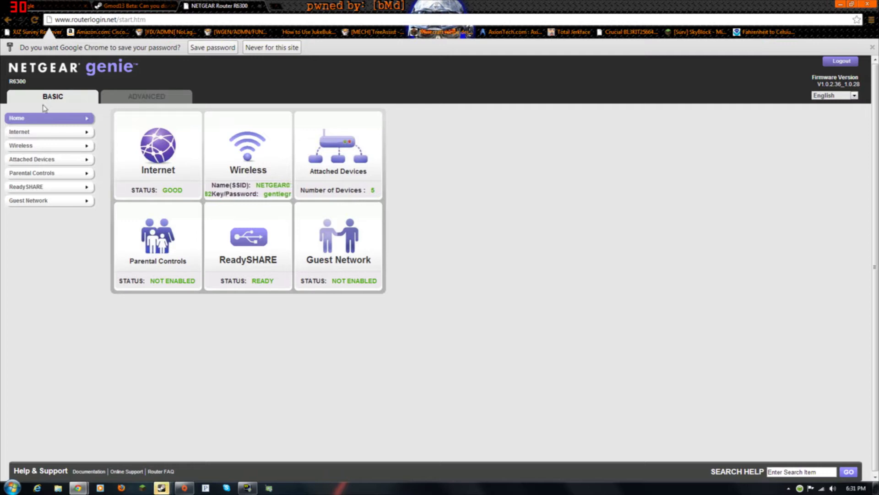
Go to ADVANCED > Advanced Setup > Port Forwarding / Port Triggering to list Bf3, Minecraft Server and GARRYS MOD.
click(137, 98)
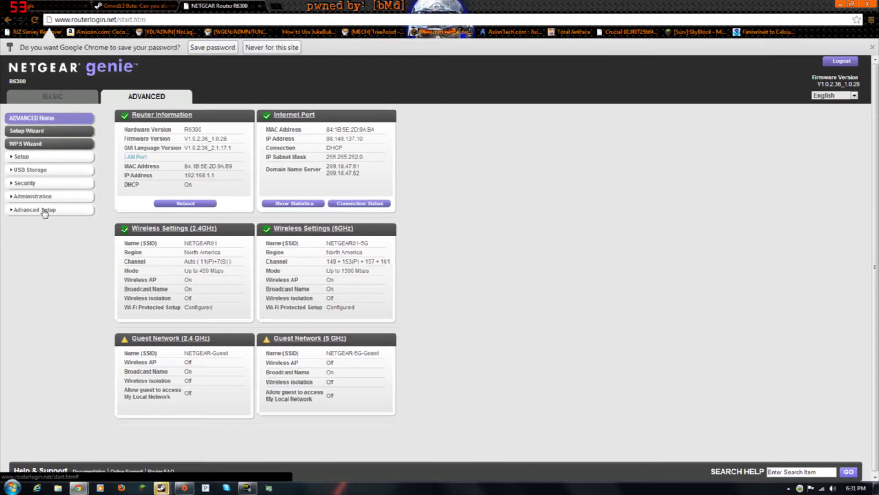
click(42, 211)
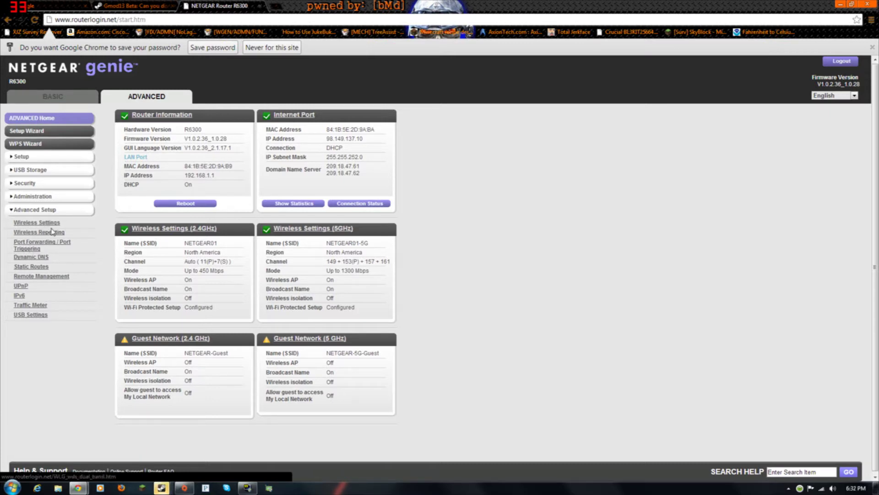
click(36, 247)
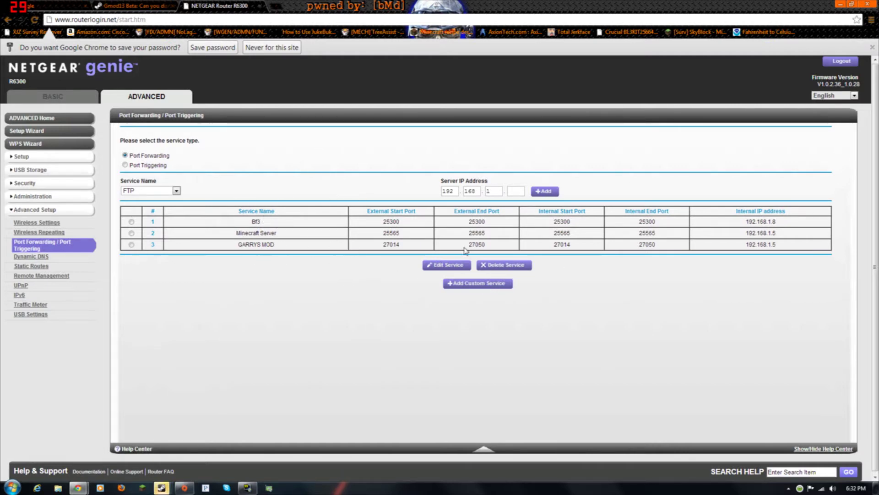
click(459, 285)
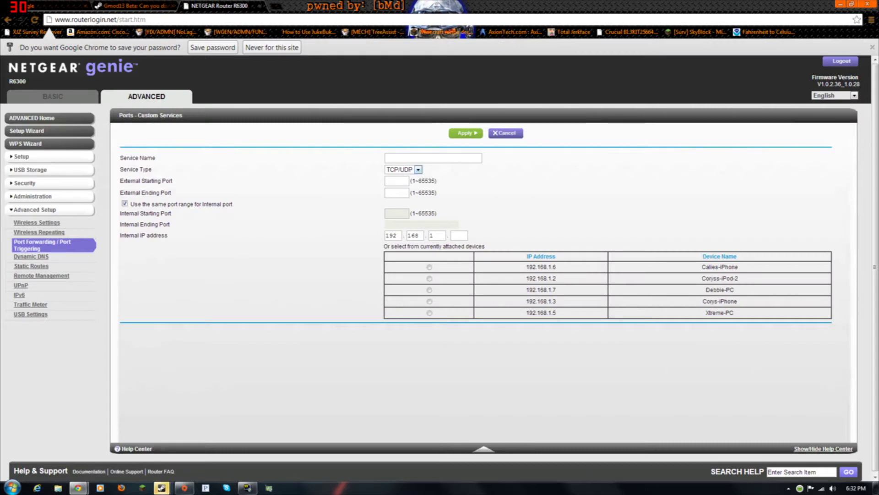
click(434, 158)
text(gar)
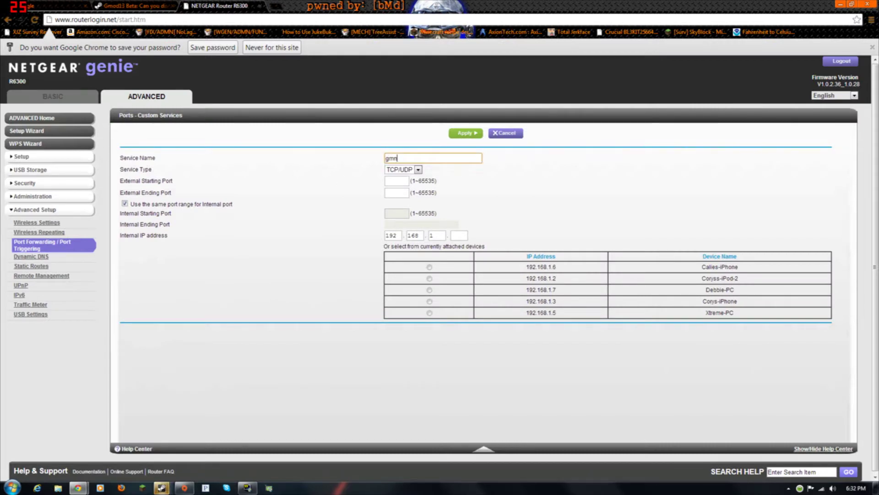
key(BackSpace)
key(BackSpace)
key(Down)
key(Return)
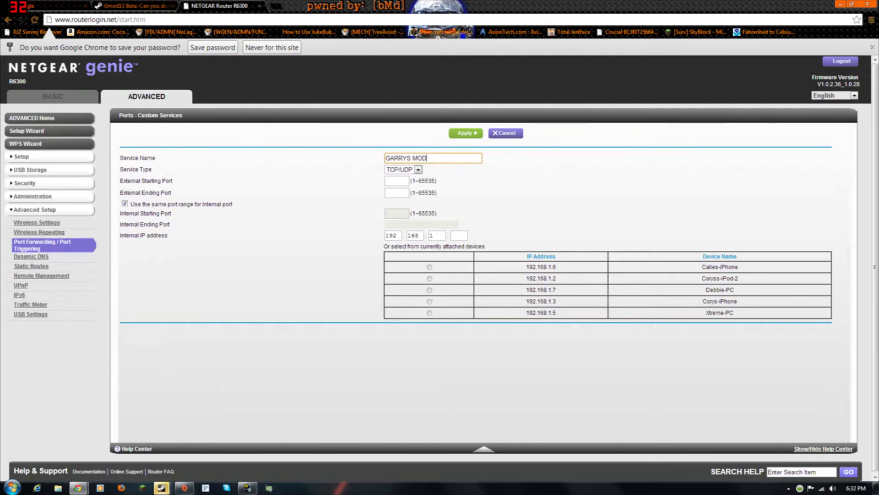
click(396, 181)
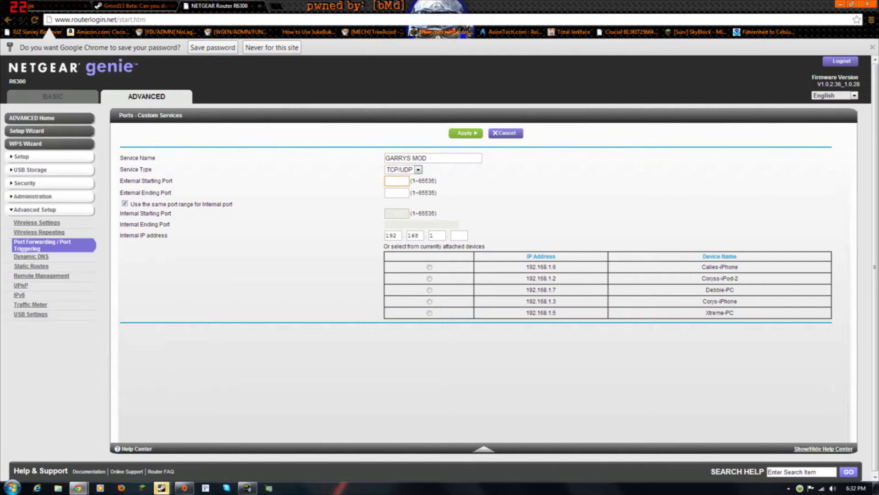
key(Tab)
click(404, 225)
click(506, 133)
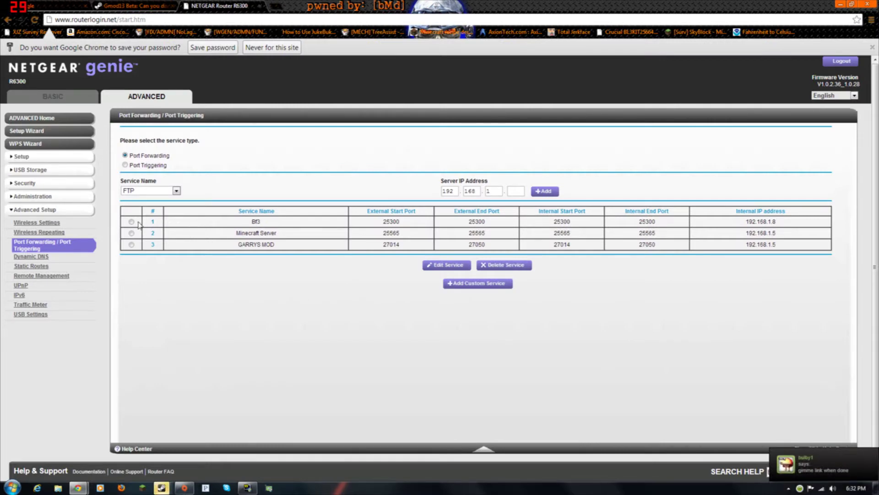
Open the GARRYS MOD forwarding rule for editing and keep its service type TCP/UDP.
click(132, 244)
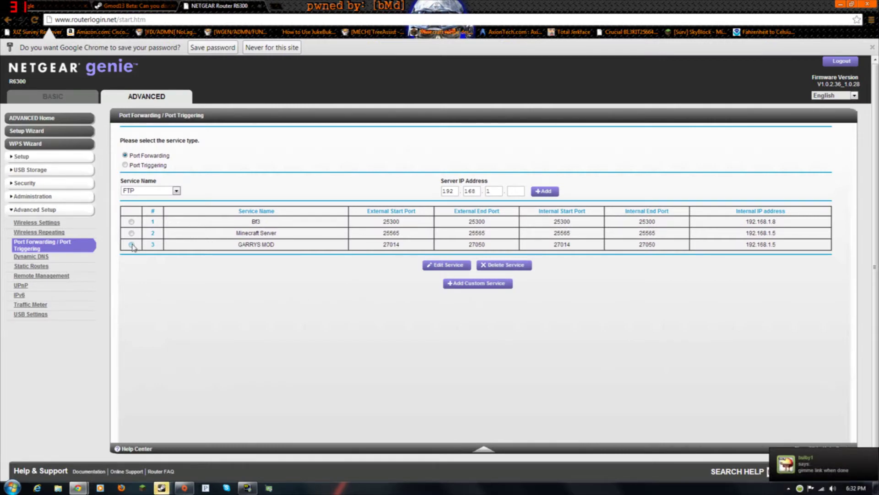
click(440, 265)
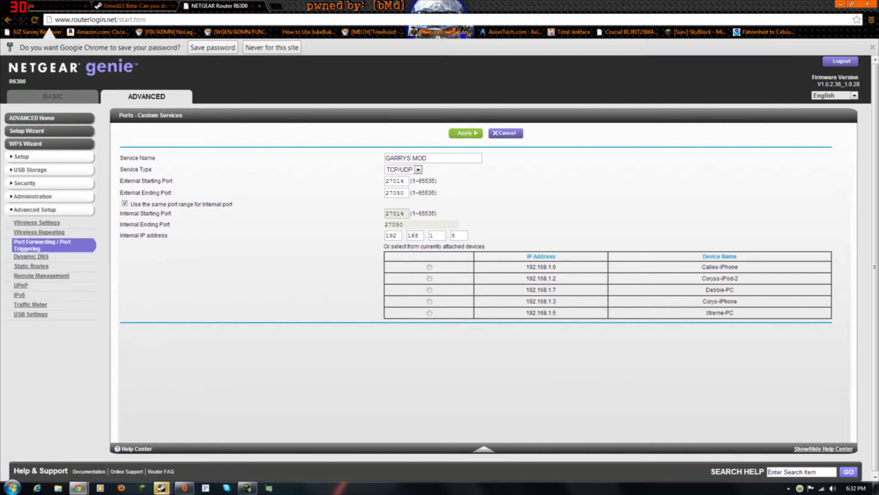
click(418, 169)
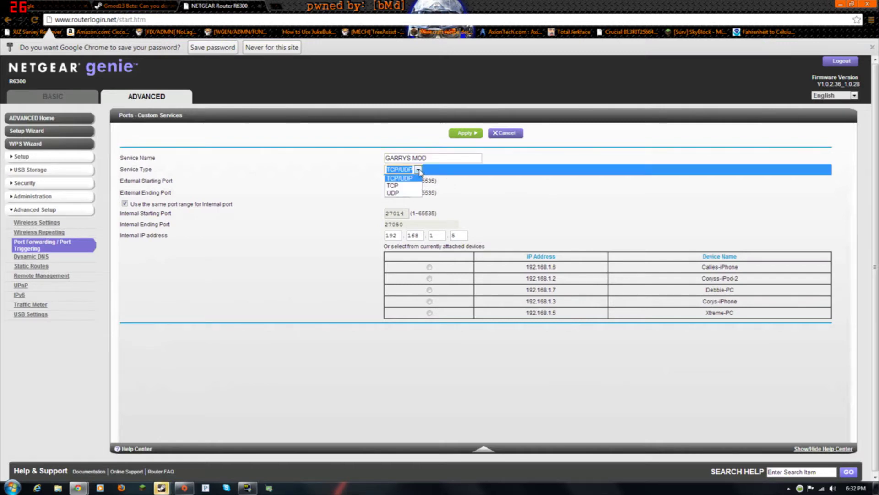
click(400, 178)
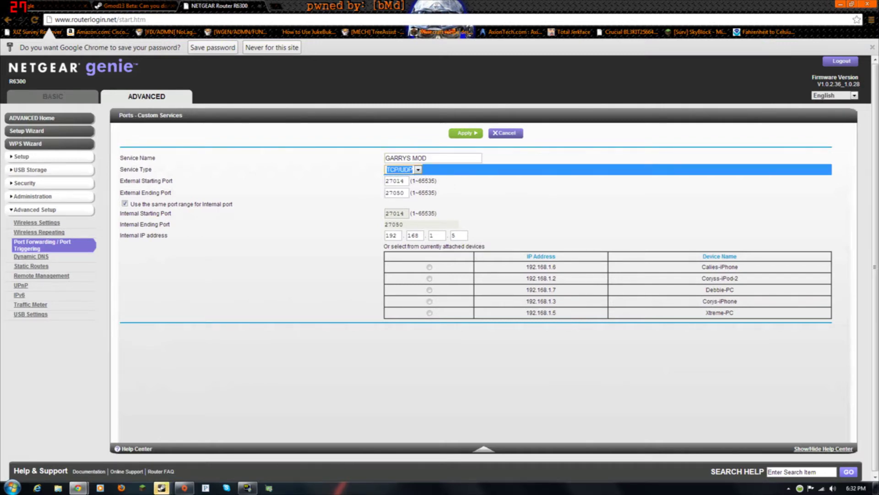
Check the external port range runs from 27014 to 27050.
click(403, 181)
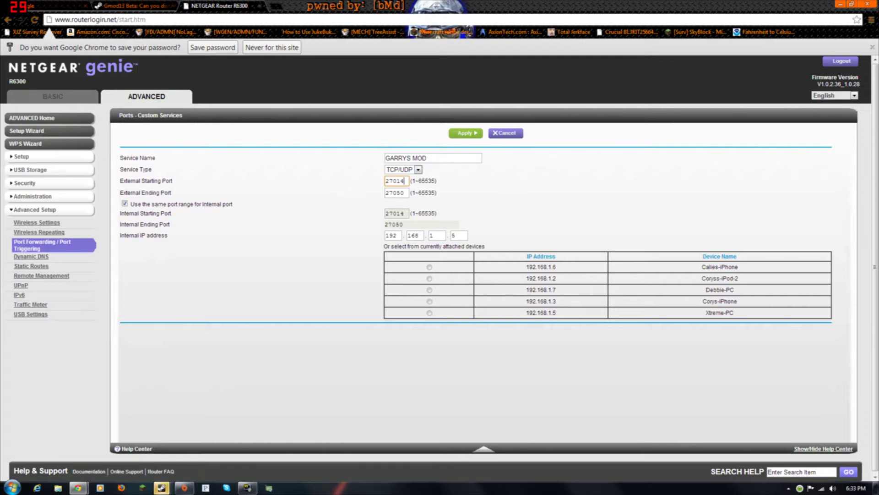
key(Down)
key(shift+Left)
key(shift+Left)
key(shift+Left)
key(shift+Left)
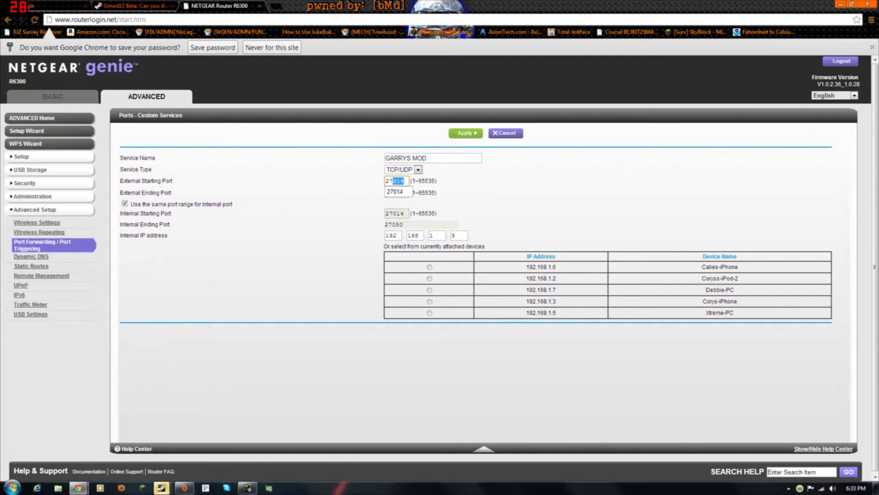
key(Escape)
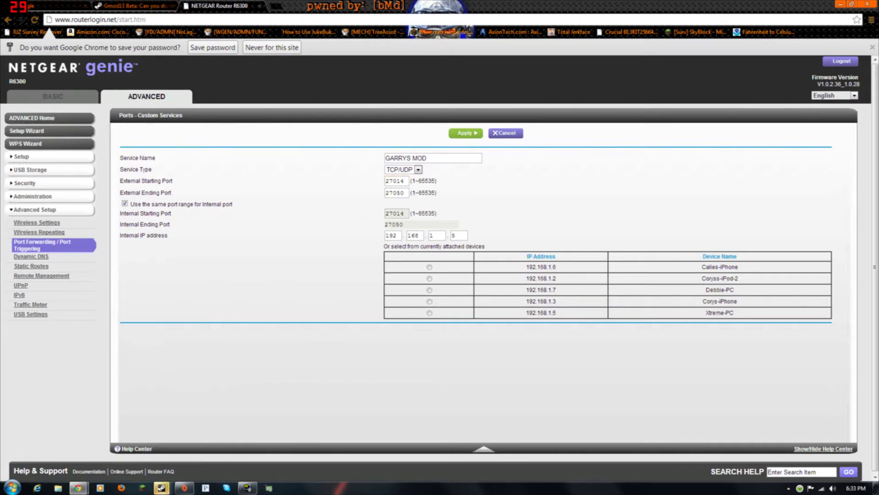
drag(406, 193, 376, 193)
click(413, 200)
Launch Command Prompt via cmd and run ipconfig to find this PC's local IP address.
key(super)
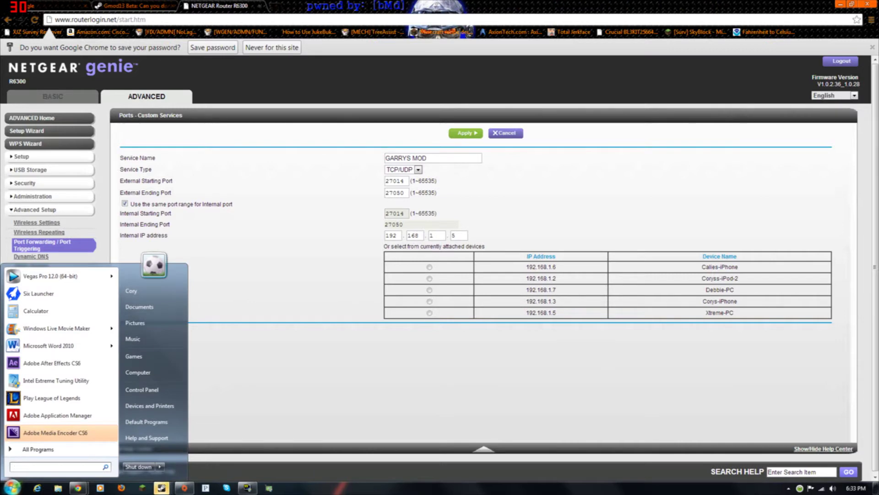
text(cm)
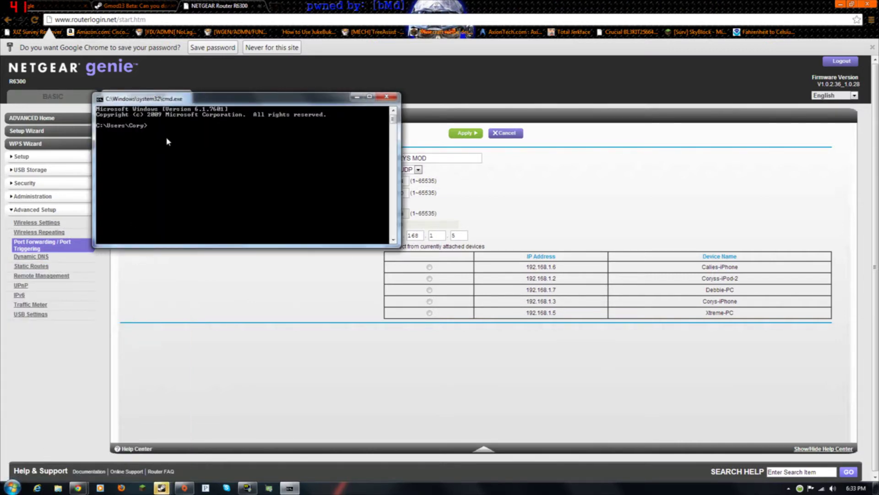
text(pcon)
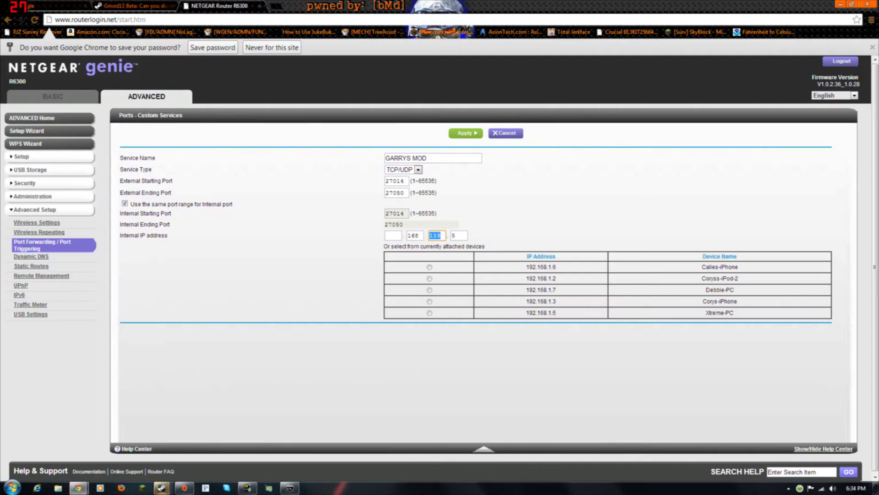
Re-enter internal IP 192.168.1.5, verify it against ipconfig, and apply the GARRYS MOD rule.
click(393, 235)
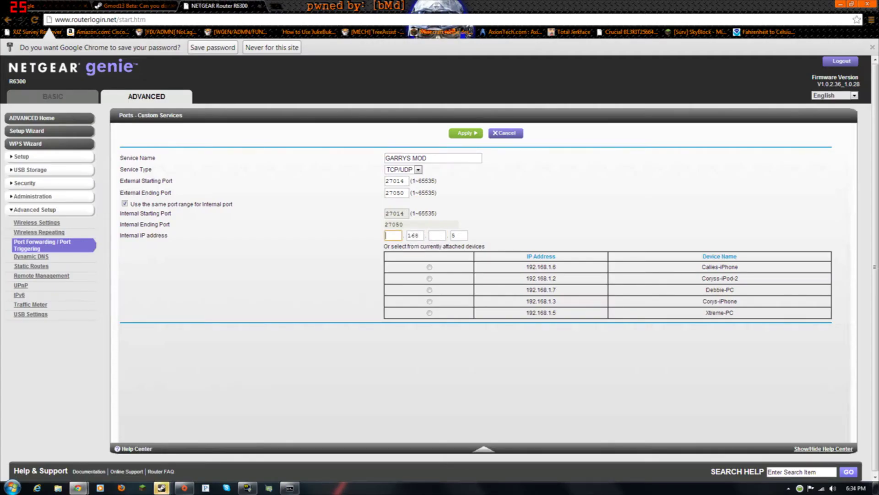
text(192)
key(Tab)
text(1)
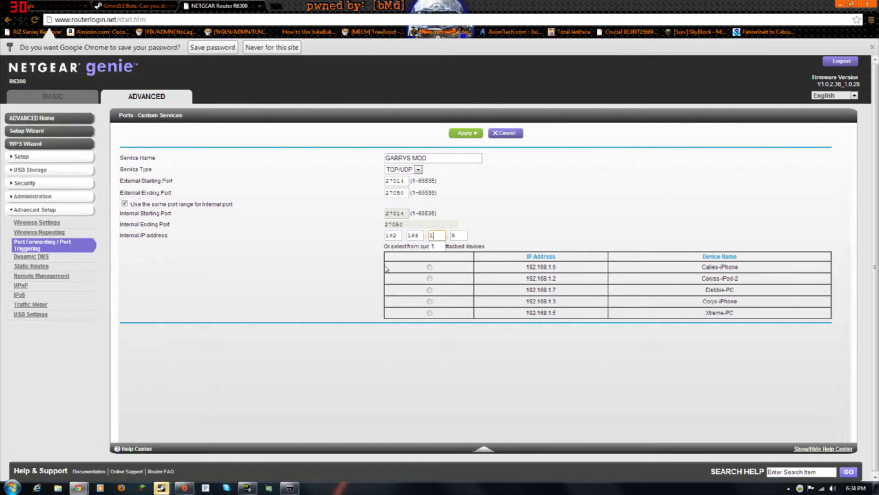
click(289, 487)
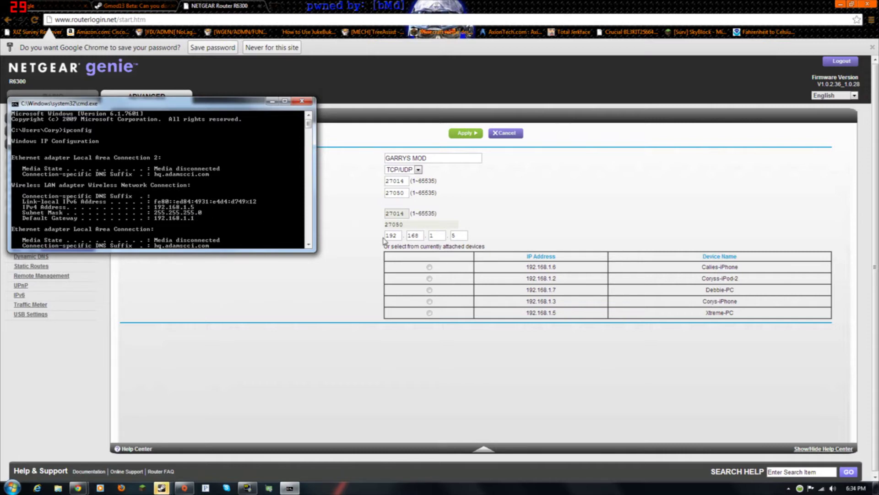
click(458, 235)
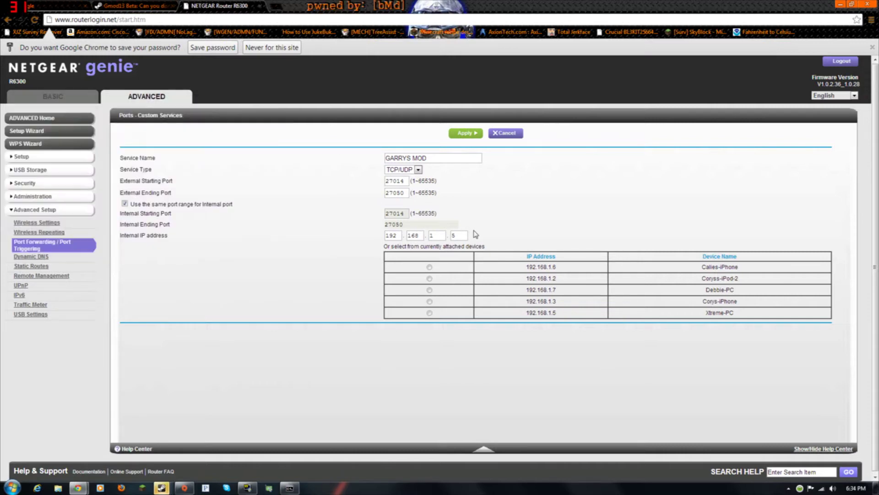
click(476, 136)
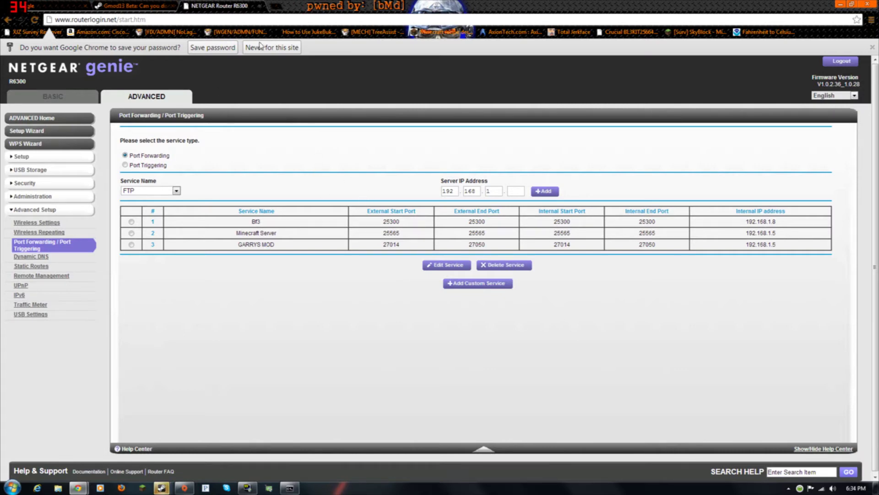
Highlight the sv_kickerrornum 0 tip in post #11 of the Gmod13 Beta forum thread.
click(138, 5)
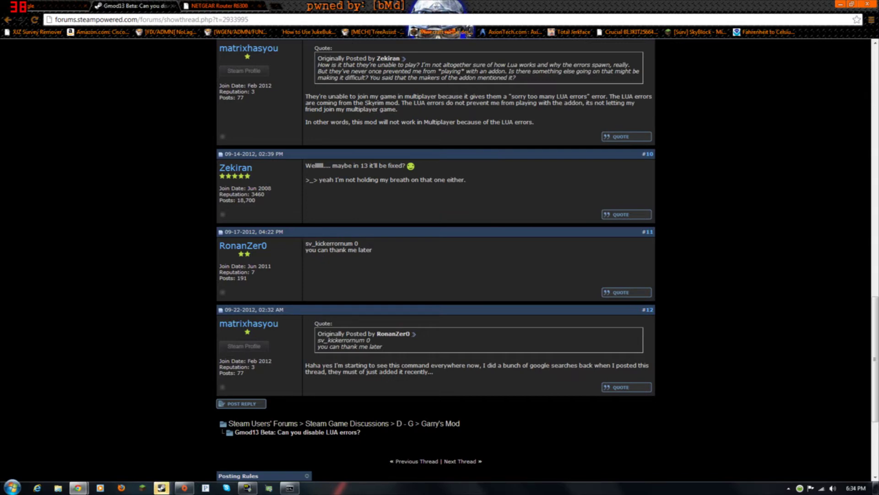
drag(306, 243, 359, 244)
click(332, 258)
Check the Steam chat with the friend, then switch back to the router settings tab.
mouse_move(163, 488)
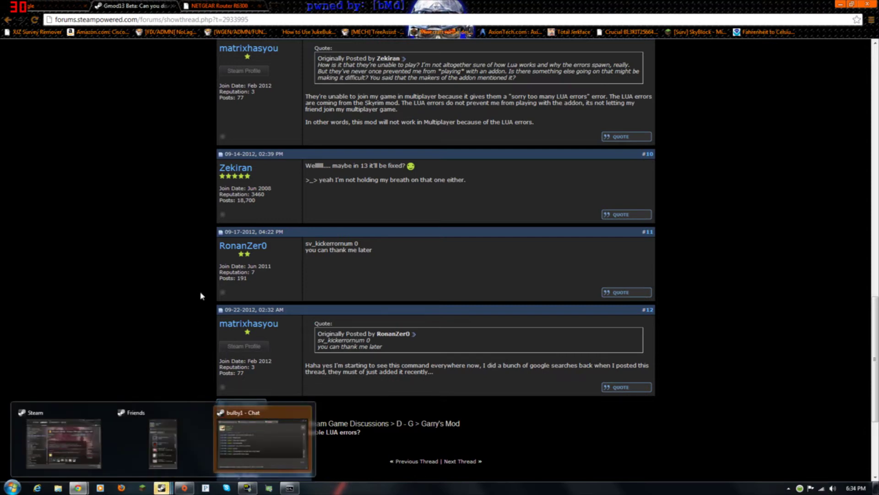
click(300, 415)
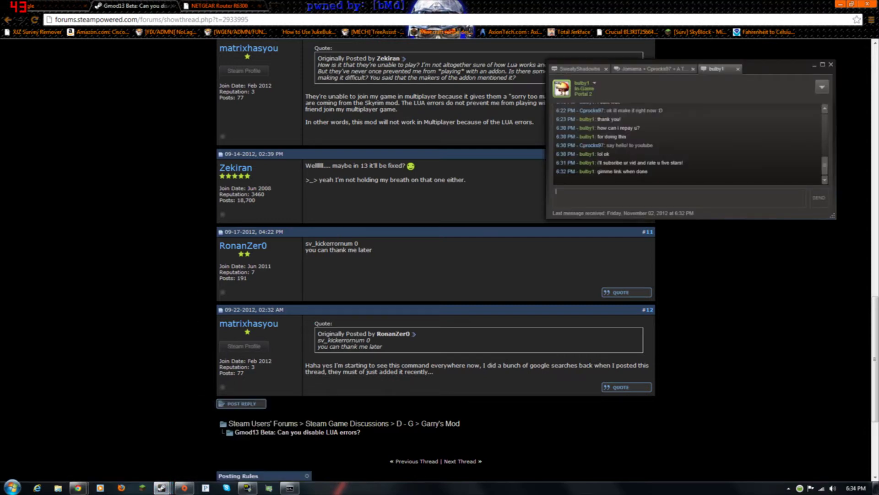
click(171, 194)
scroll(196, 151, up, 5)
key(ctrl+Tab)
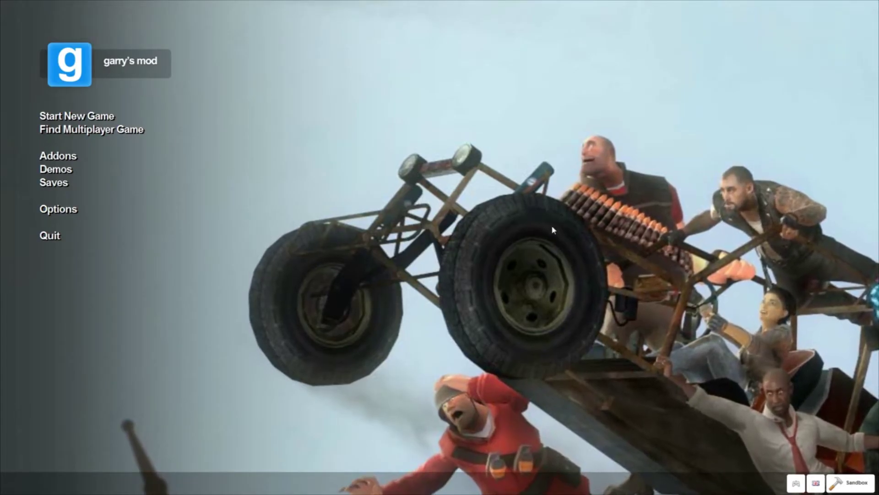
Start a new Sandbox game with gm_flatgrass selected and open the player-count dropdown.
click(91, 117)
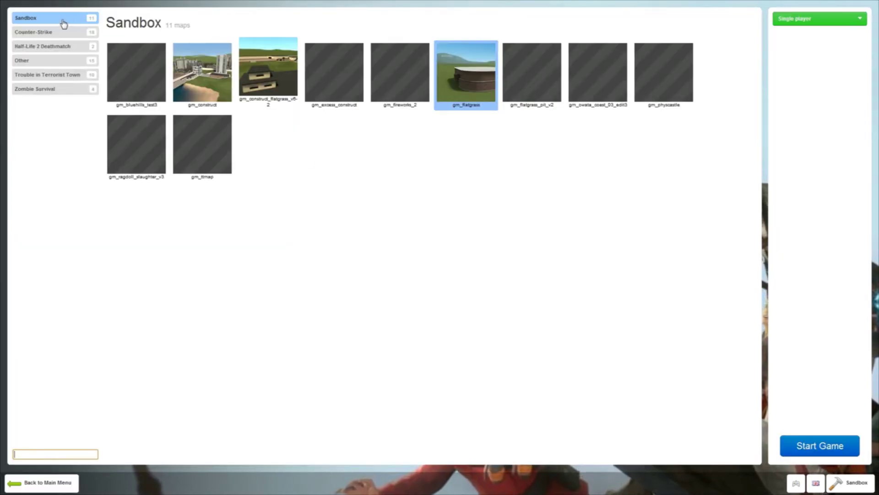
click(268, 71)
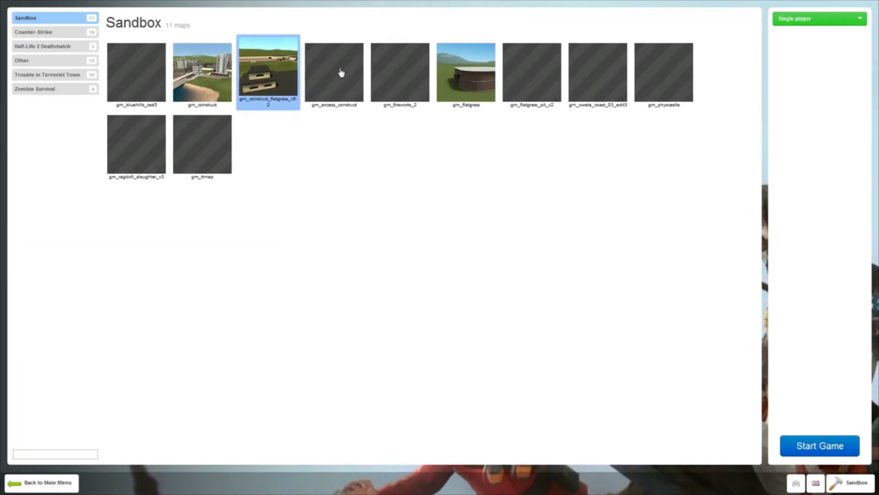
click(483, 70)
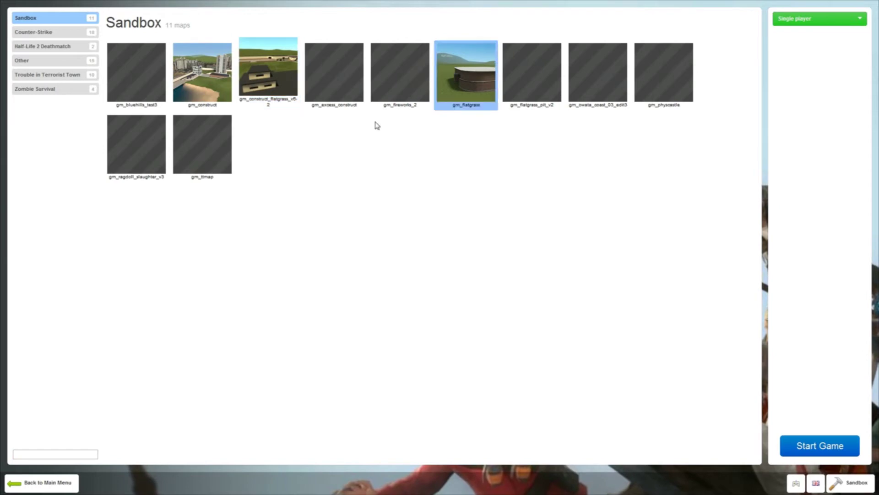
click(813, 23)
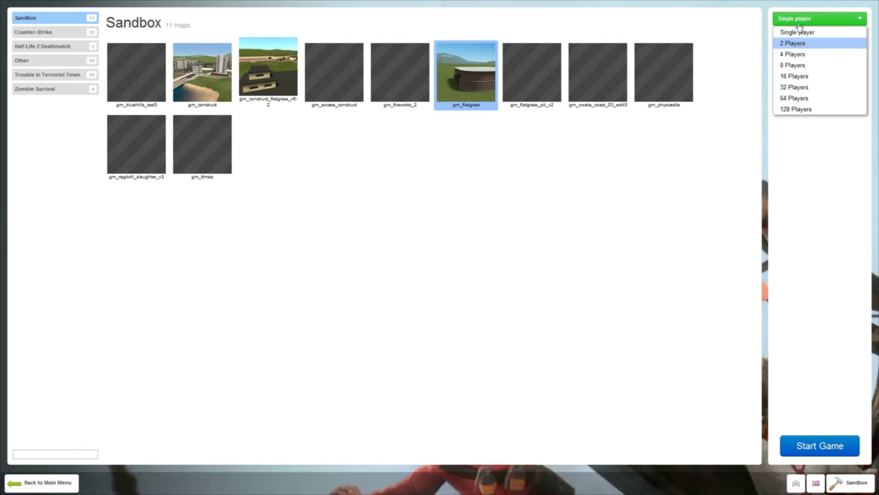
Set the player count to 32 Players and select the 'Garry's Mod' server name text.
click(798, 87)
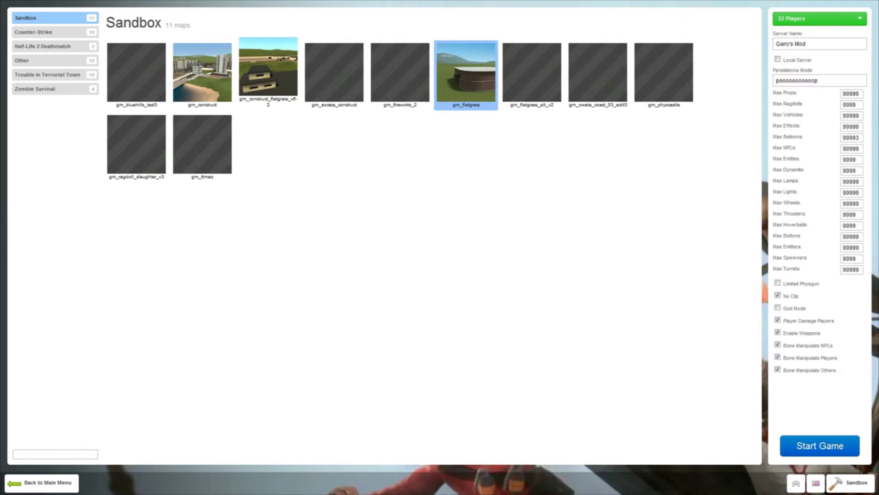
click(814, 22)
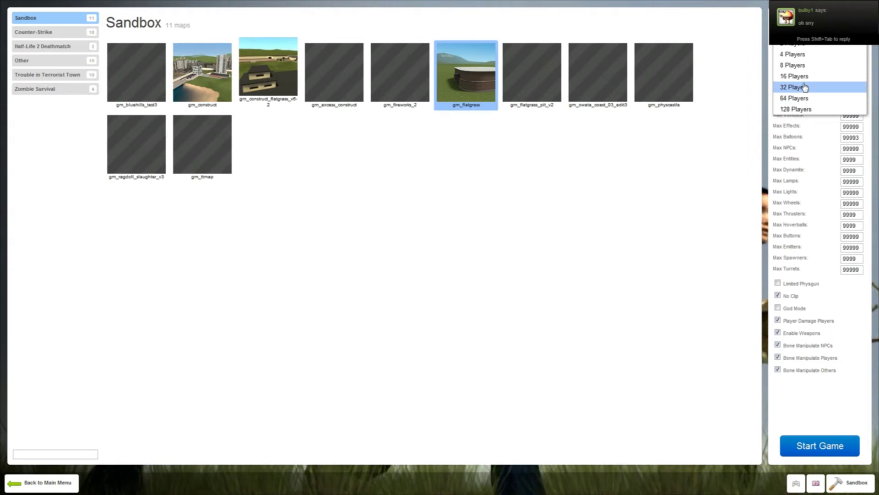
click(796, 87)
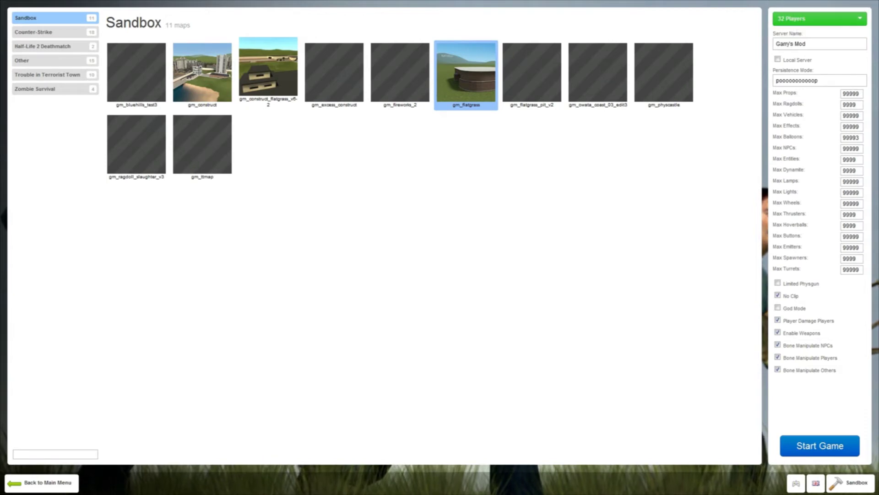
key(Tab)
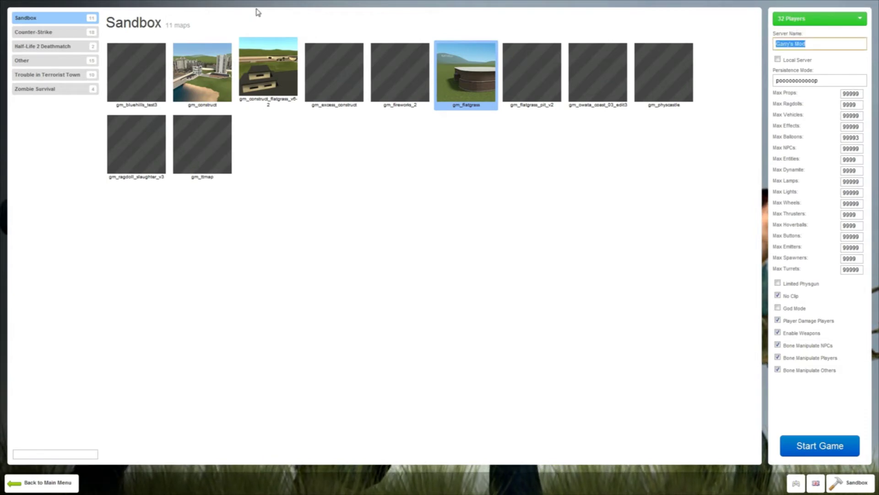
Try names like 'awesome' and 'the bes' in Server Name, then erase it to leave it blank.
text(A)
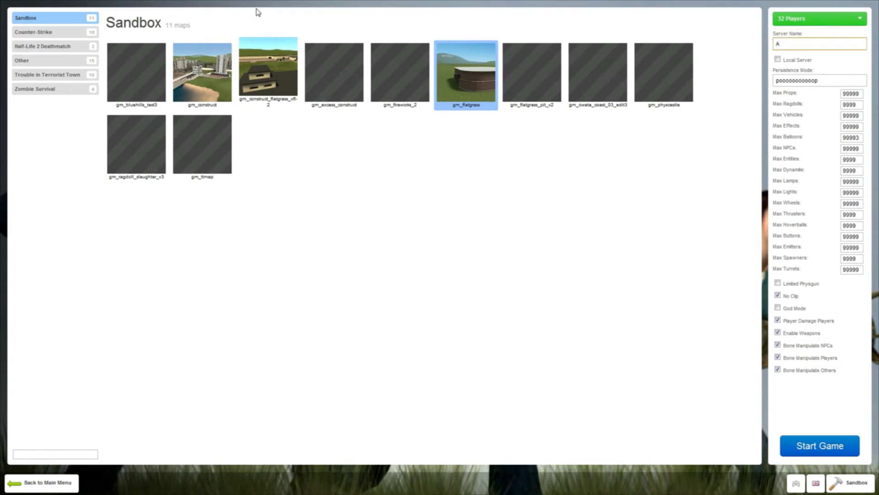
text(wse)
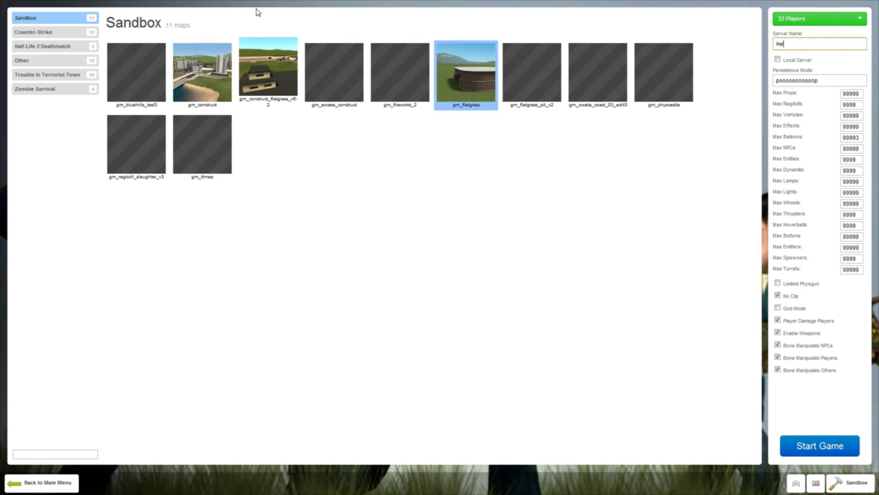
key(BackSpace)
key(BackSpace)
key(BackSpace)
key(BackSpace)
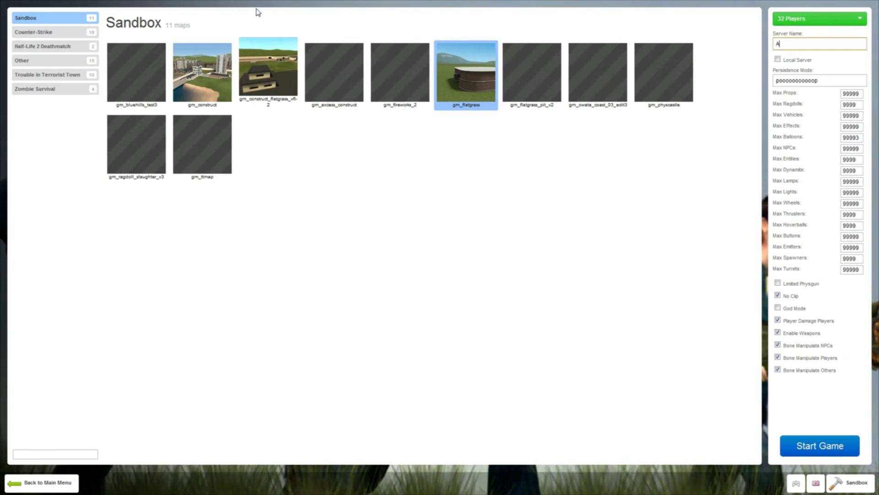
text(awesome)
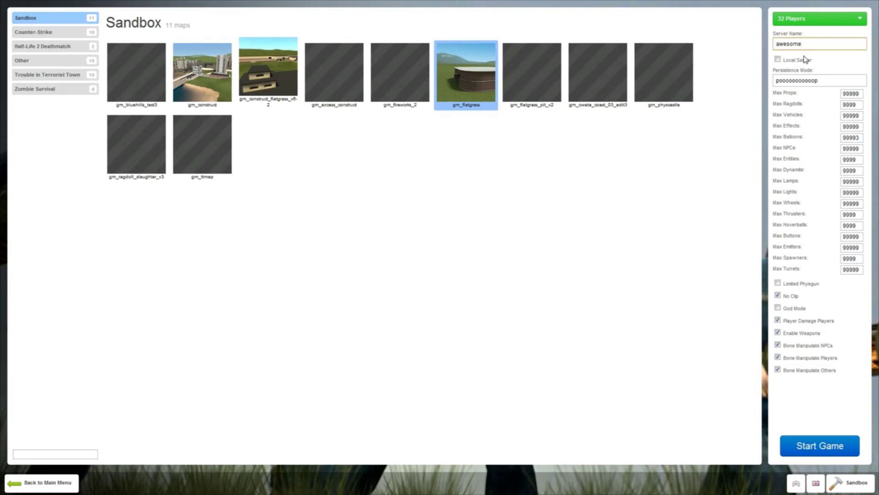
key(ctrl+a)
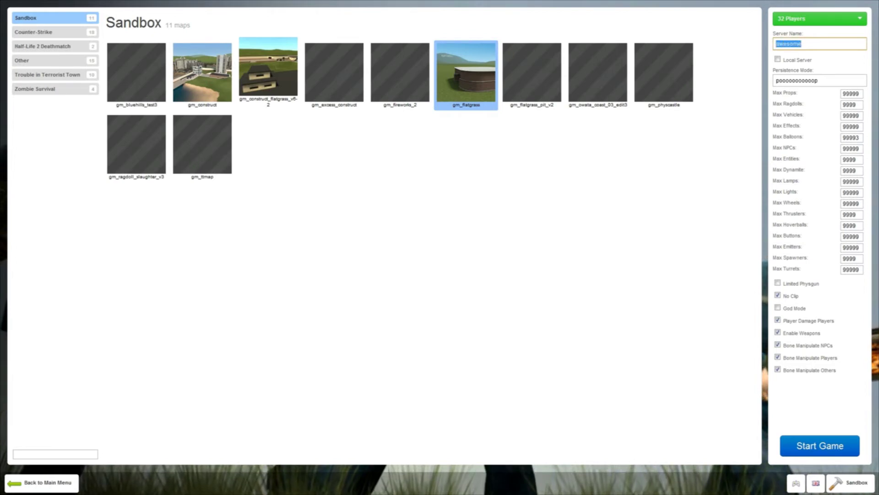
text(the b)
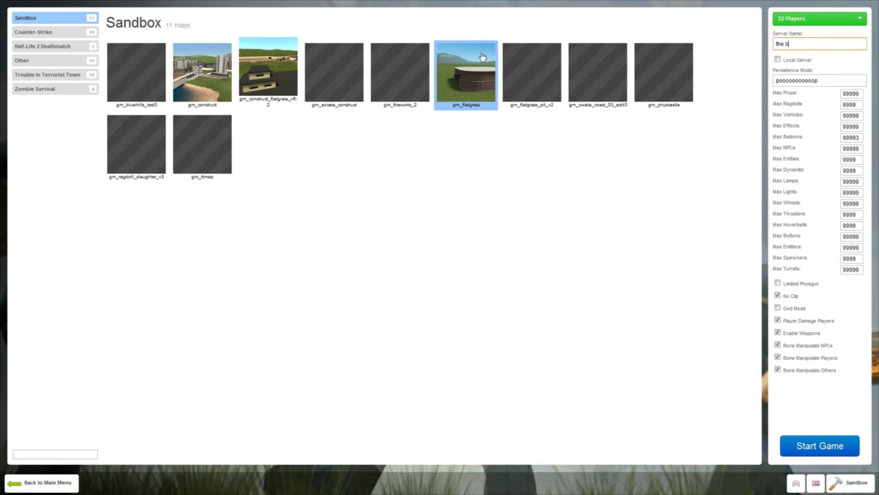
text(est a round)
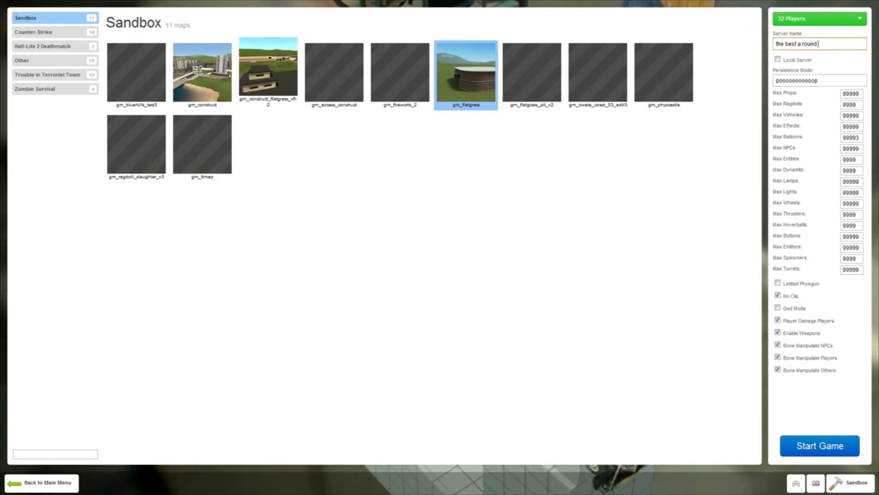
key(ctrl+a)
key(BackSpace)
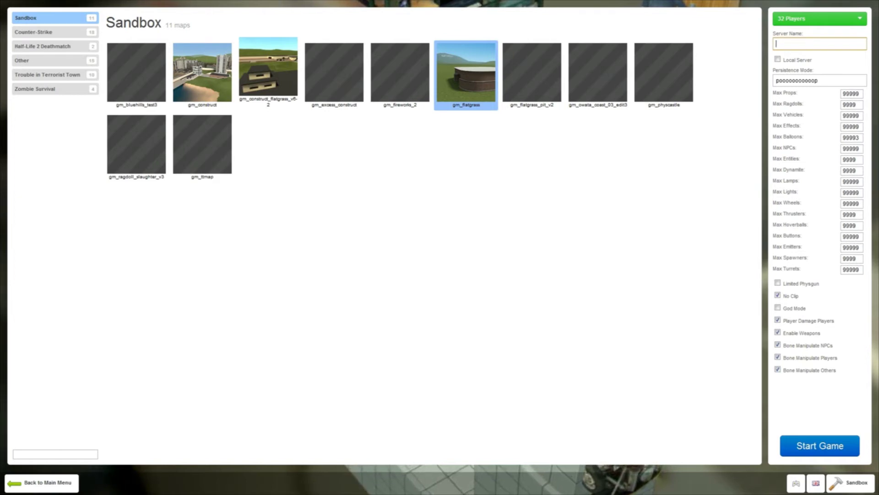
click(852, 93)
text(9)
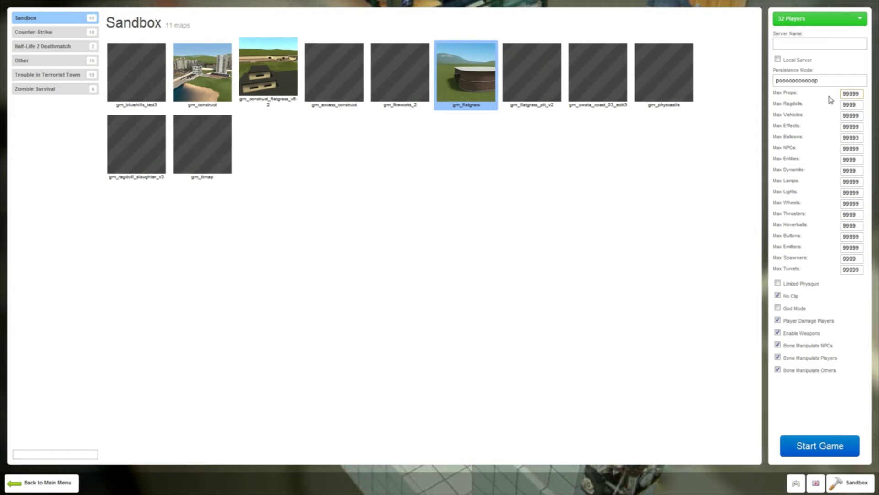
key(ctrl+a)
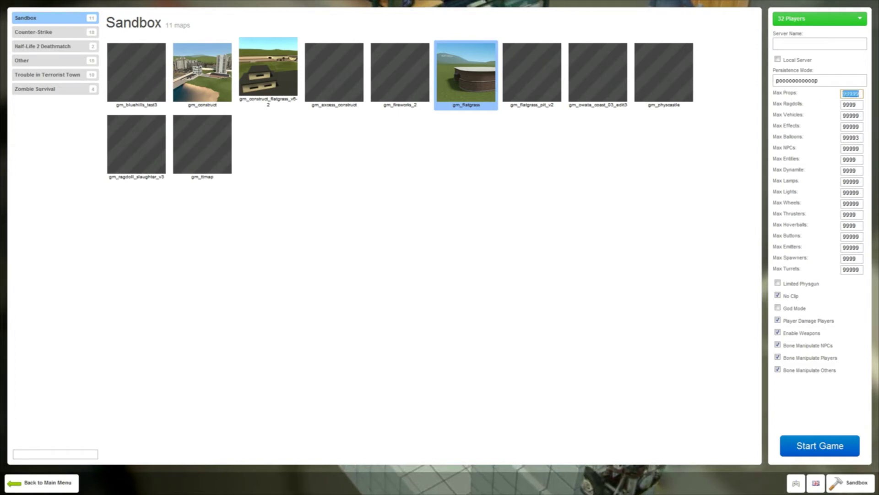
text(99999)
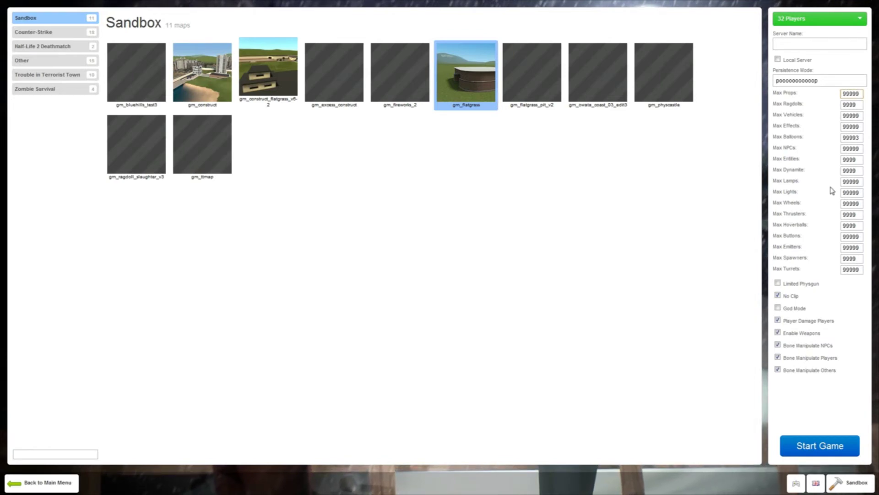
click(820, 44)
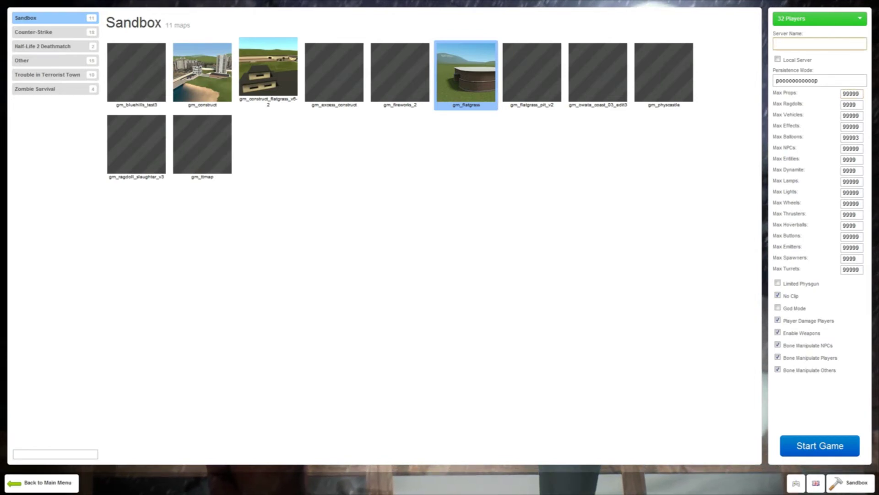
Name the server 'aswljopfqawsfisadgidasfg' and start the gm_flatgrass game.
text(aswljopfqawsfisadgidasfg)
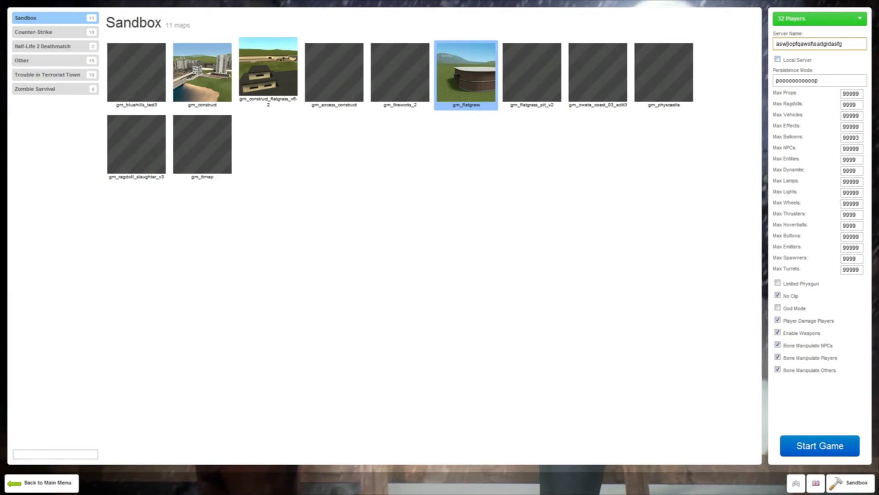
key(Tab)
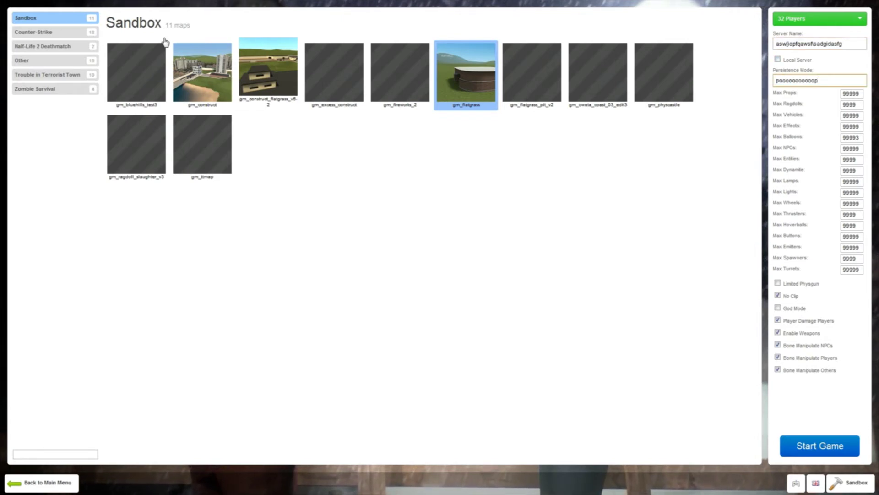
click(817, 443)
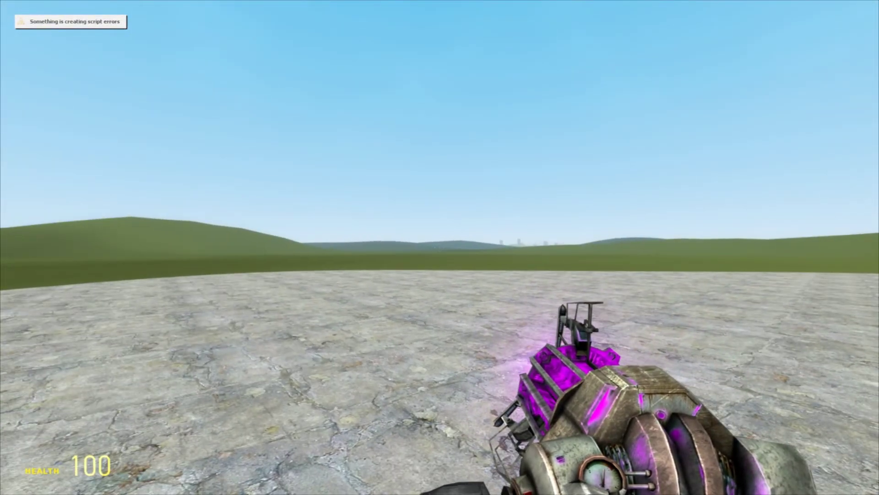
Open the developer console once gm_flatgrass has loaded.
key(grave)
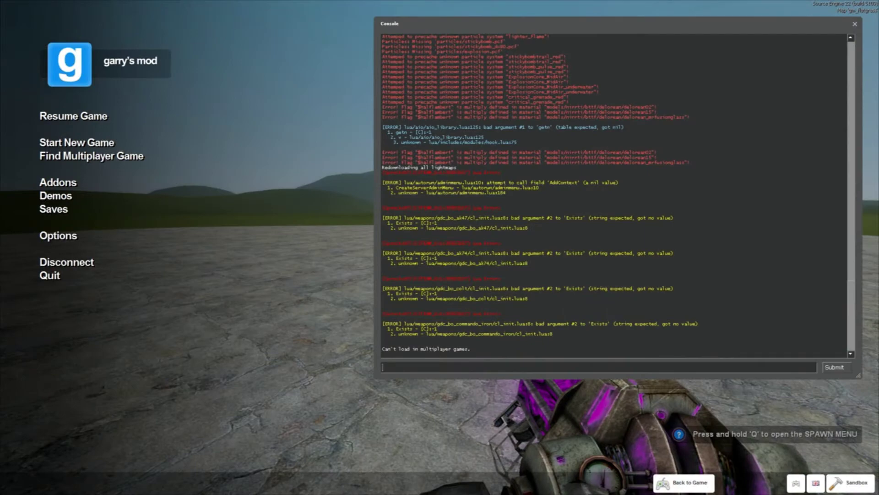
Run sv_kickerrornum 0 in the console and close it.
text(sv_kickerrornum 0)
key(Return)
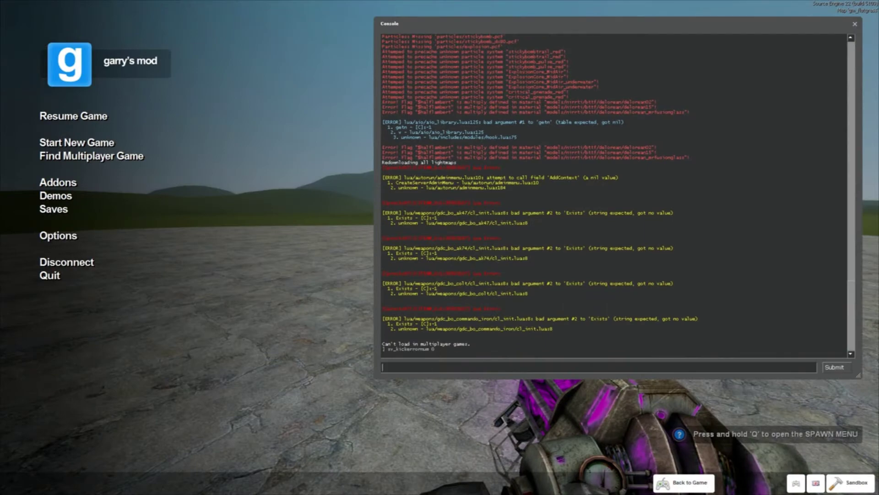
key(grave)
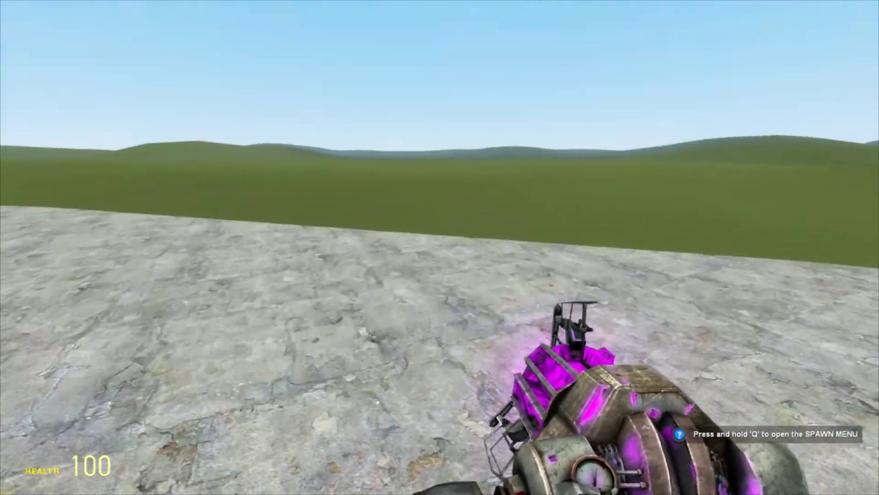
Message the friend playing Portal 2 in Steam chat asking them to join the game.
key(shift+Tab)
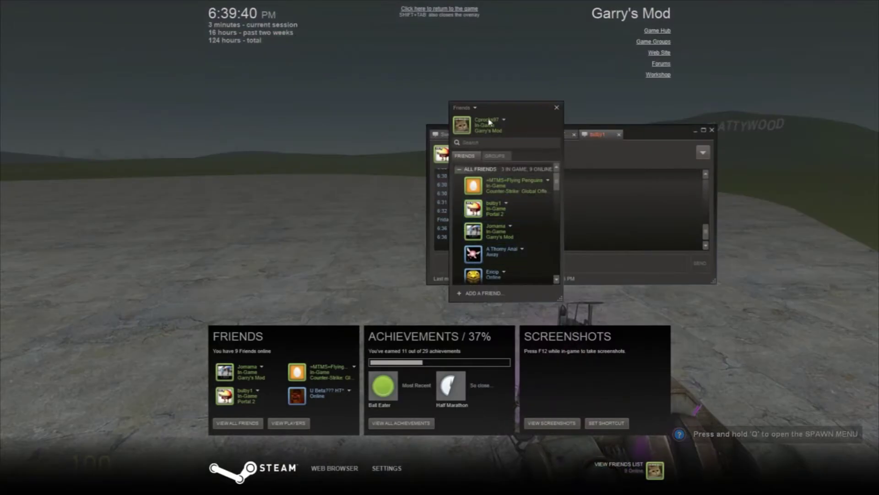
double_click(496, 211)
text(d)
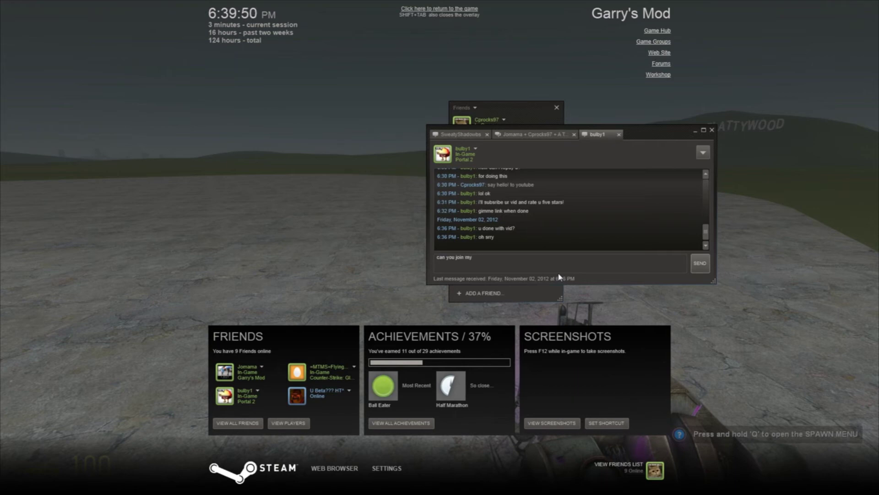
text(game fo)
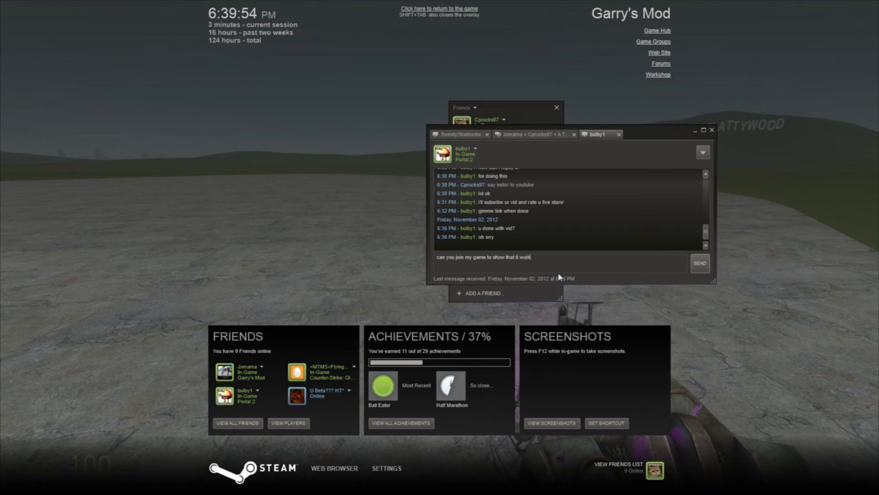
text(s)
key(Return)
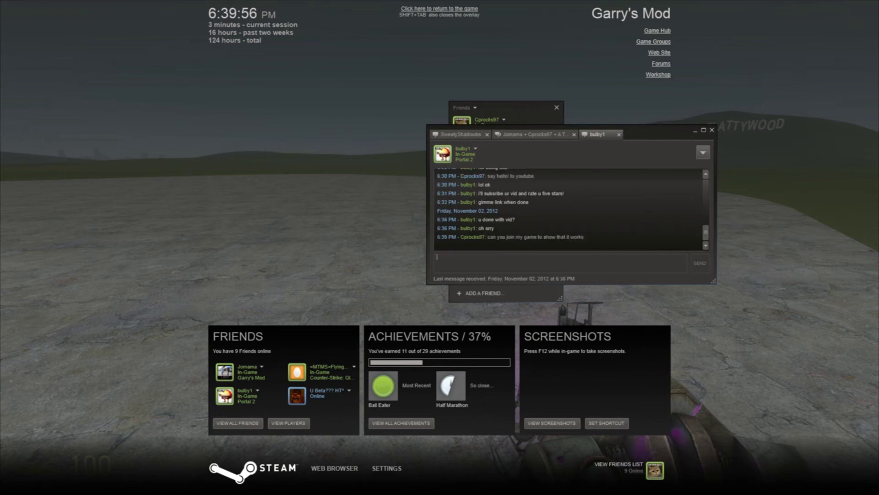
text(H)
text(!!!)
key(Return)
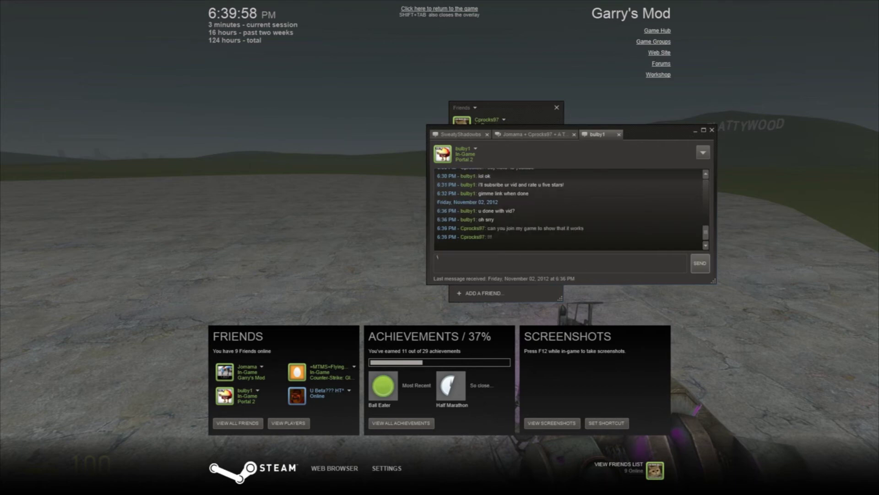
Privately send a group chat member a 'join my game' request, then resume the game.
click(534, 137)
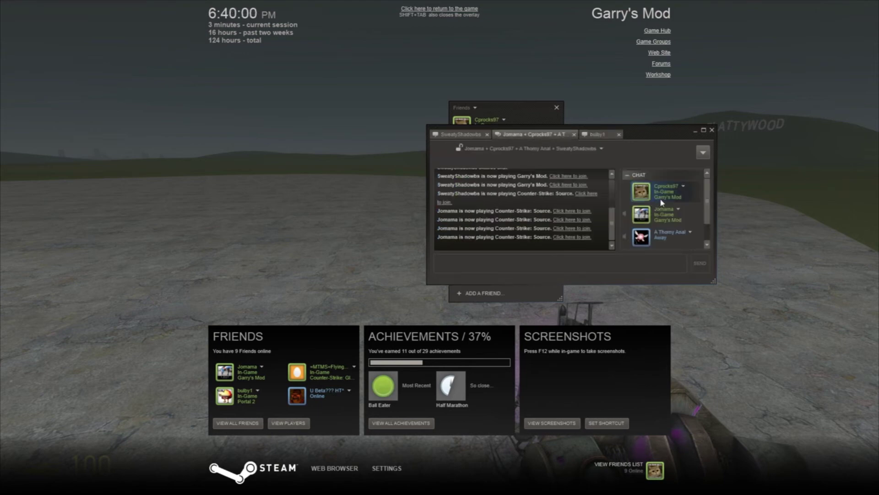
click(678, 209)
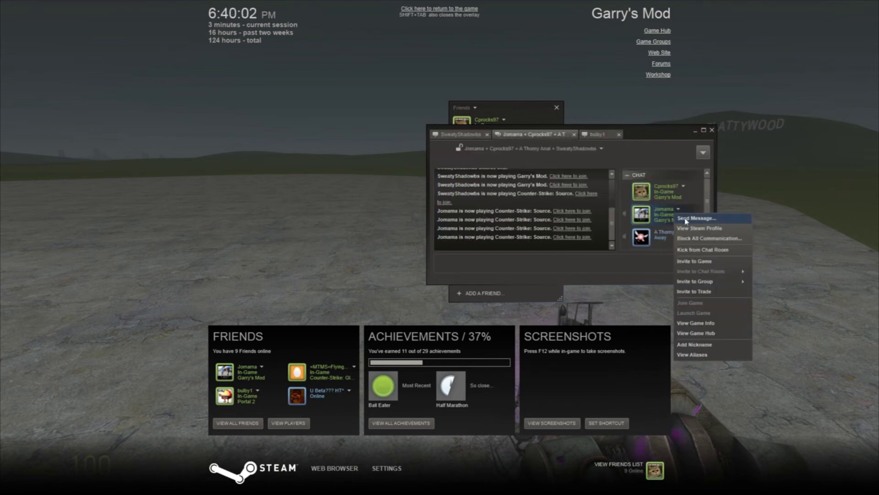
click(686, 219)
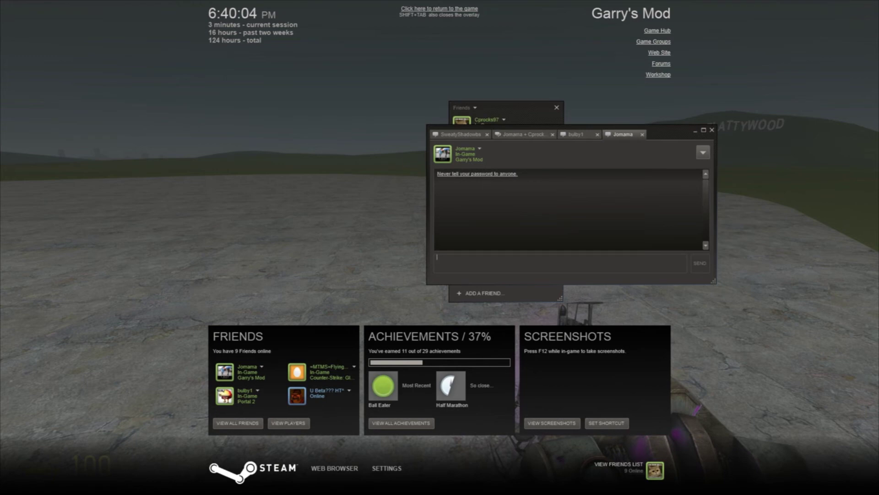
text(ioin)
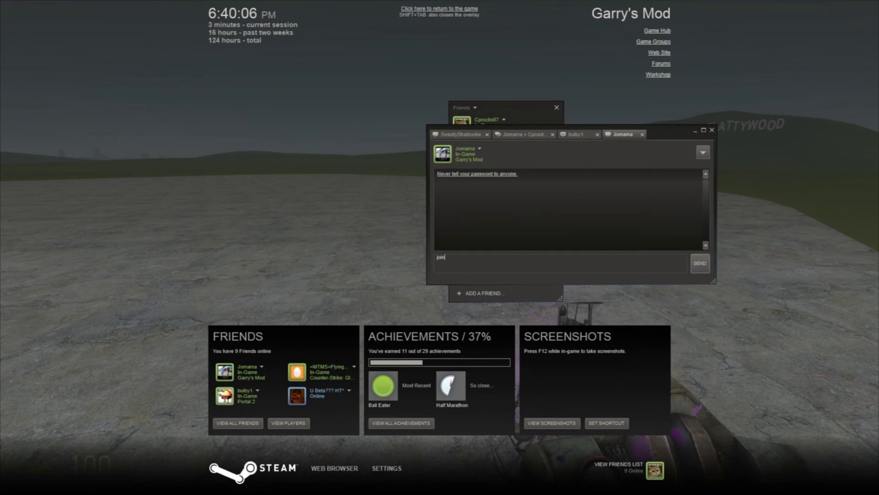
text( my game plz)
key(Return)
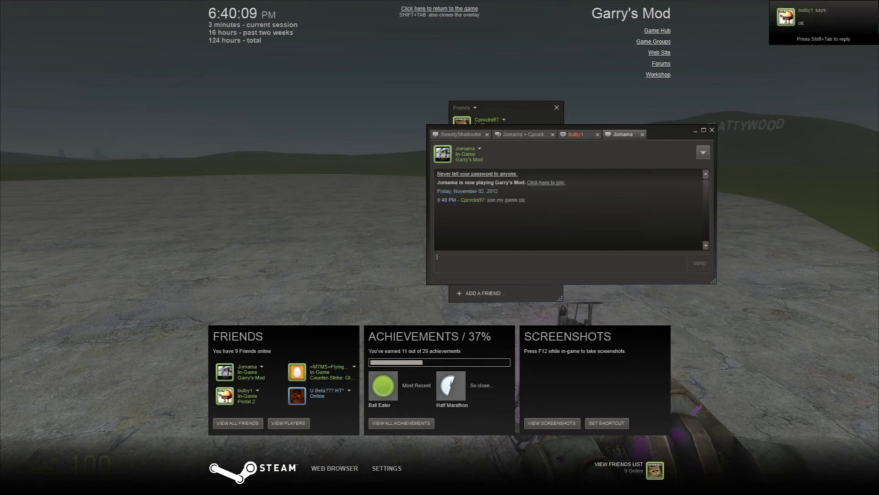
click(570, 133)
click(609, 134)
key(shift+Tab)
key(shift+Tab)
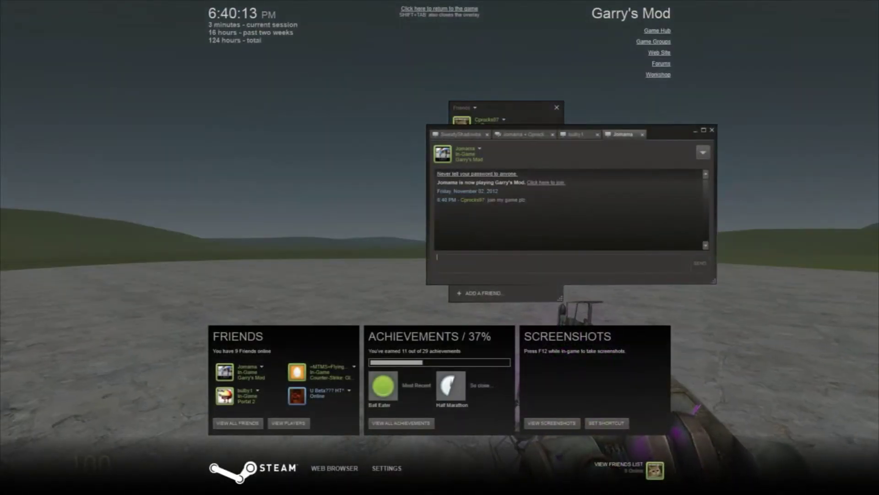
key(shift+Tab)
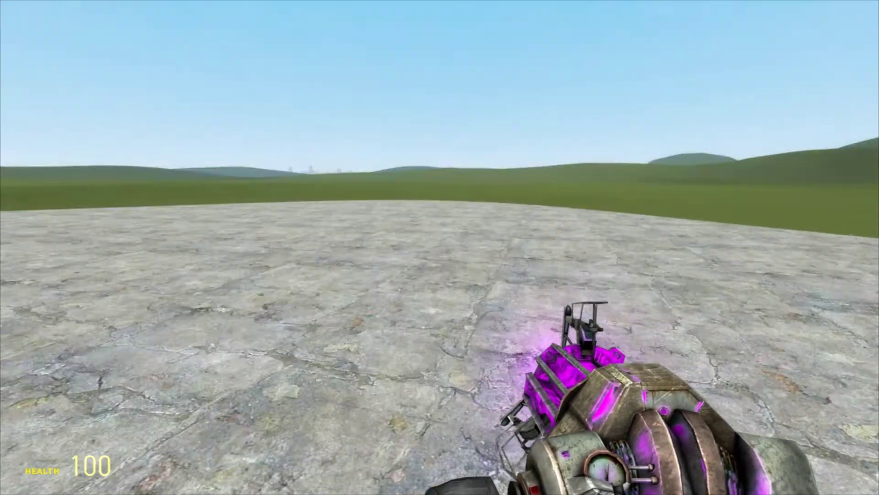
Test-drive the Mustang forward, brake, and get out.
click(440, 247)
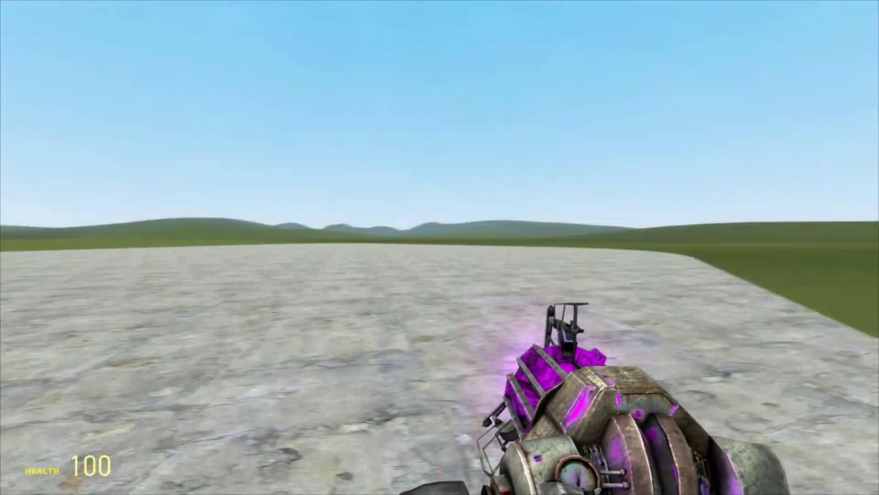
click(439, 248)
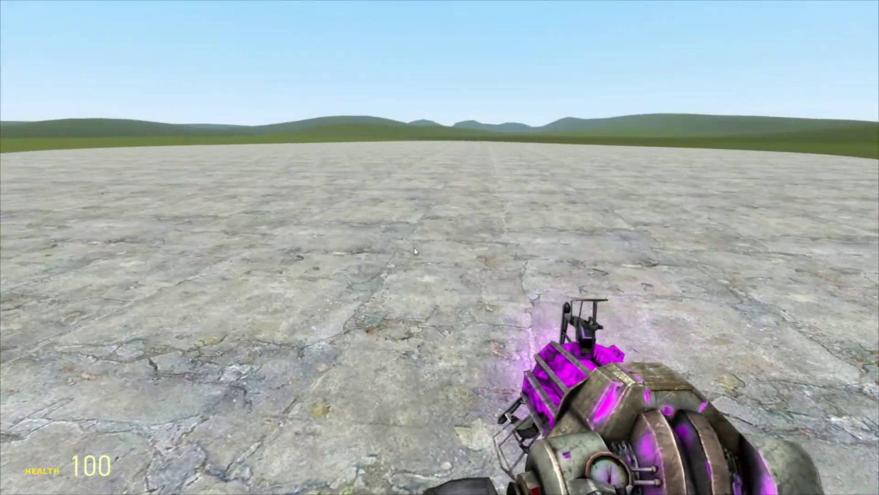
key(q)
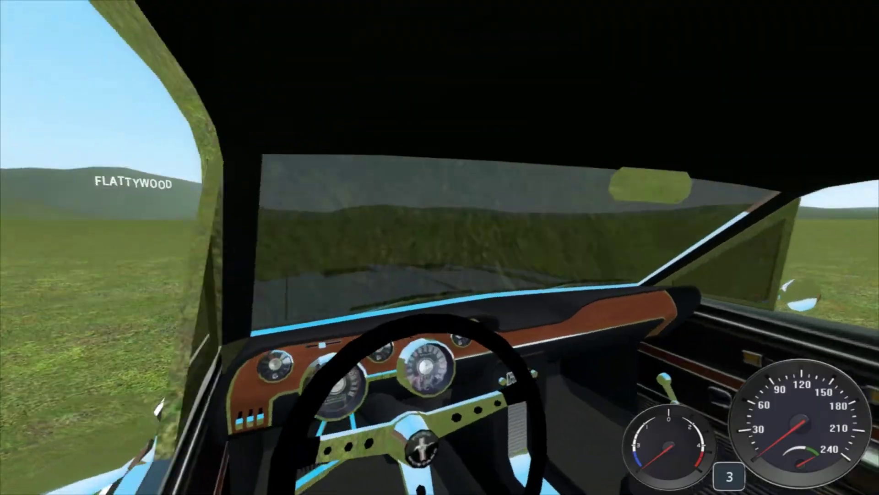
key(w)
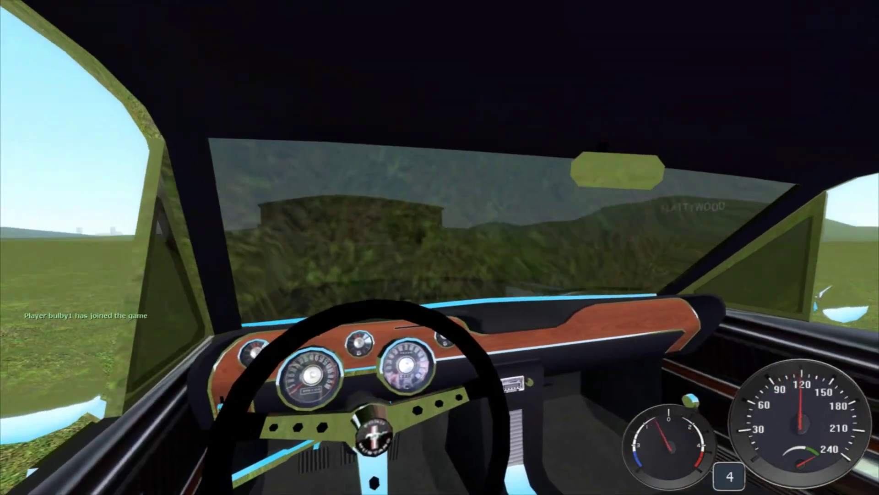
key(s)
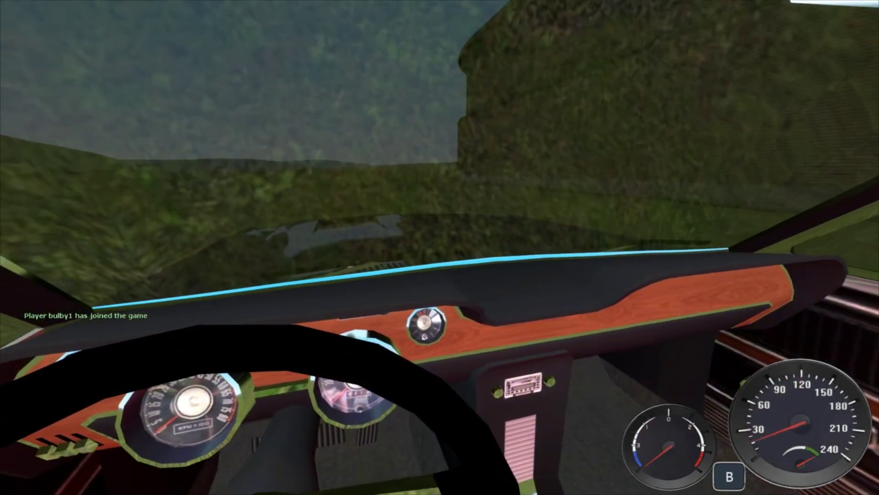
key(e)
Carry the Mustang onto the concrete pad and step back to view it side-on.
drag(440, 247, 440, 247)
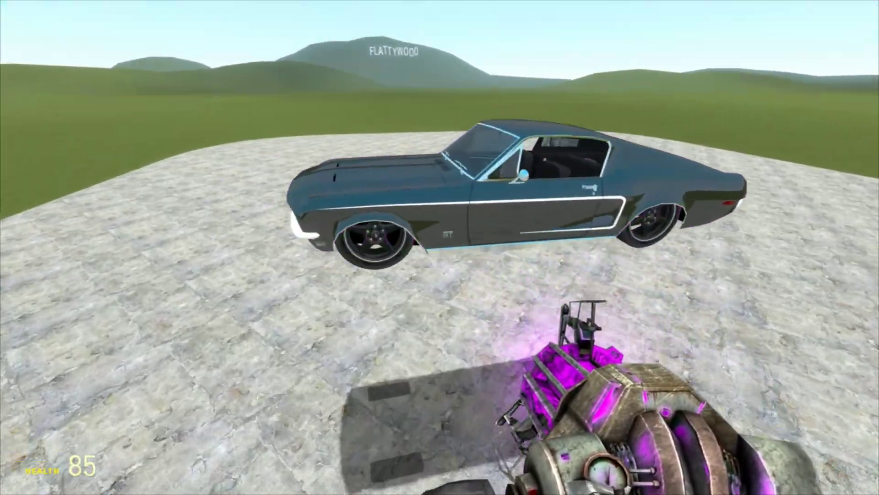
key(w)
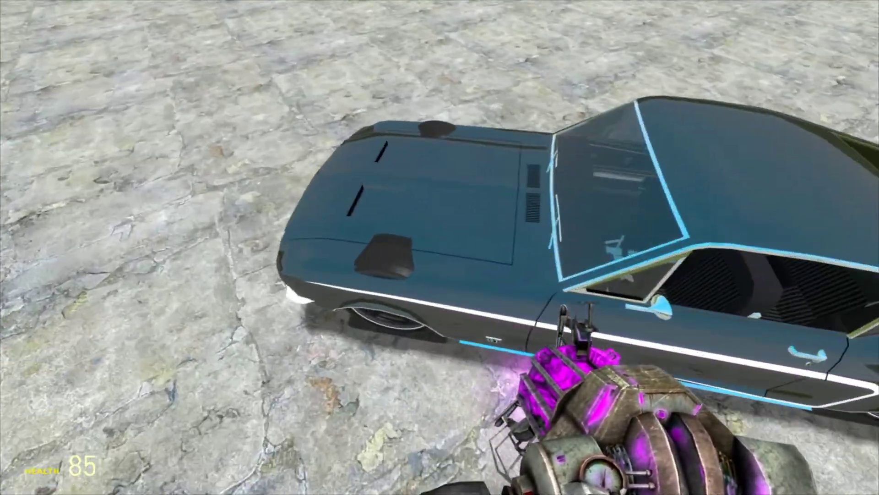
key(s)
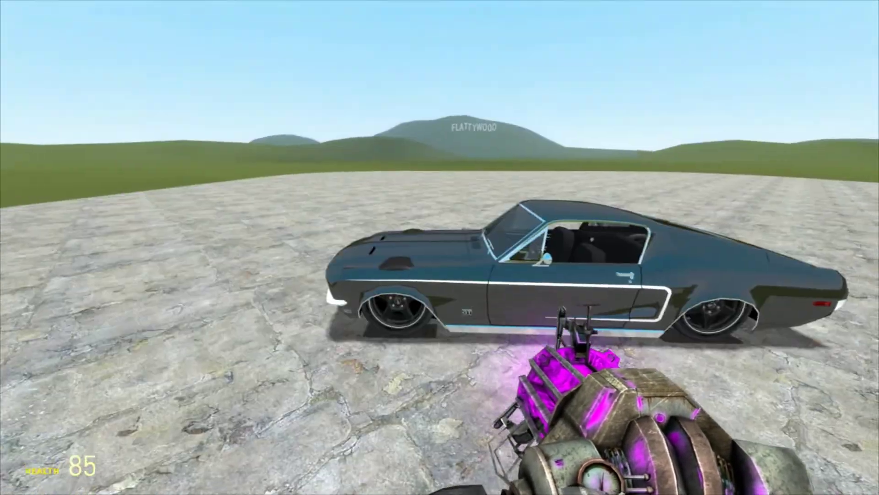
Select the SCars Suspension tool and raise the front height to about -6.70.
key(q)
click(640, 414)
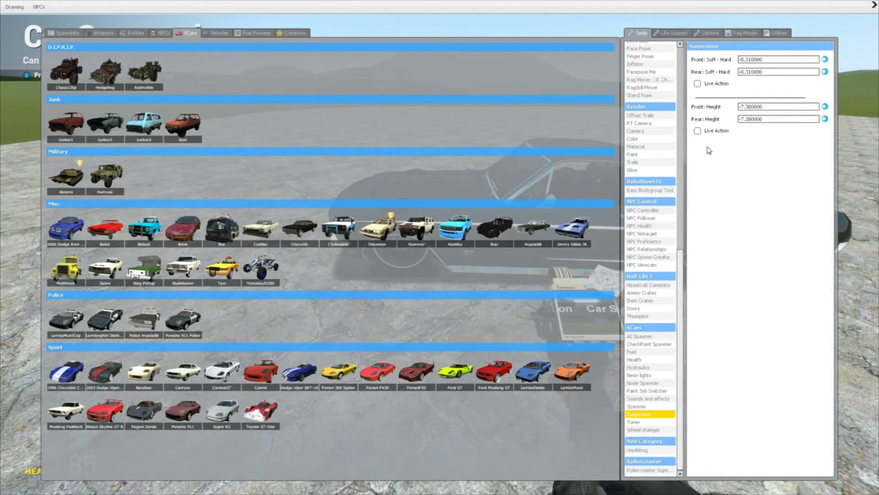
drag(824, 108, 847, 120)
key(q)
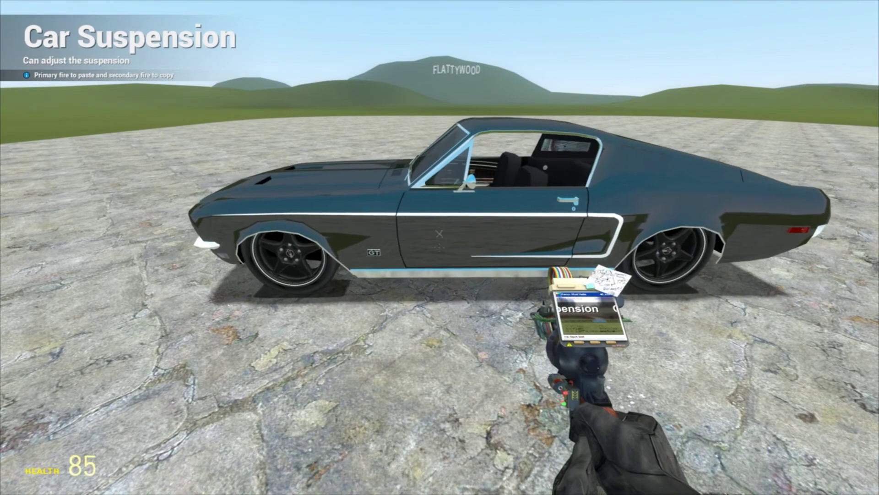
Drive the Mustang forward, pull the handbrake, and get out after it flips.
key(e)
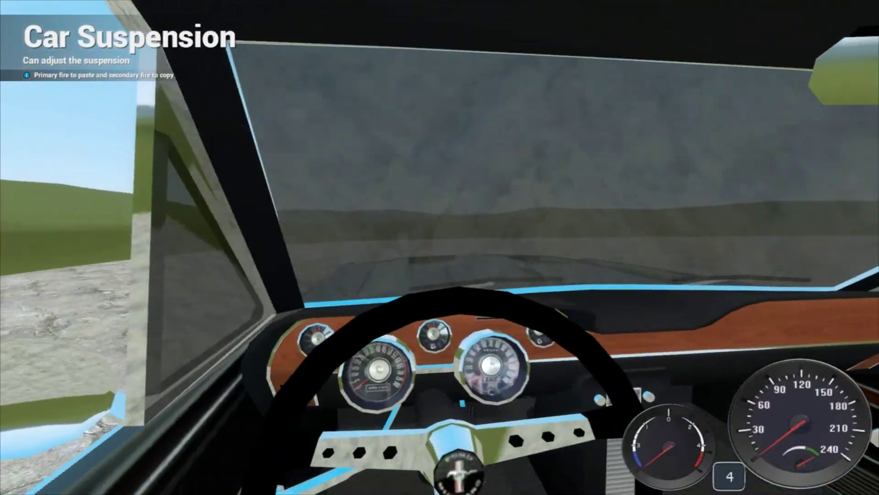
key(w)
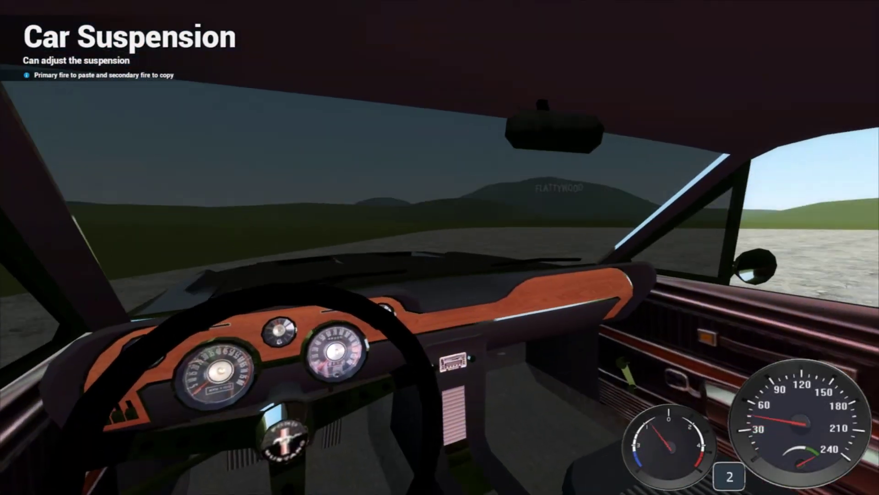
key(space)
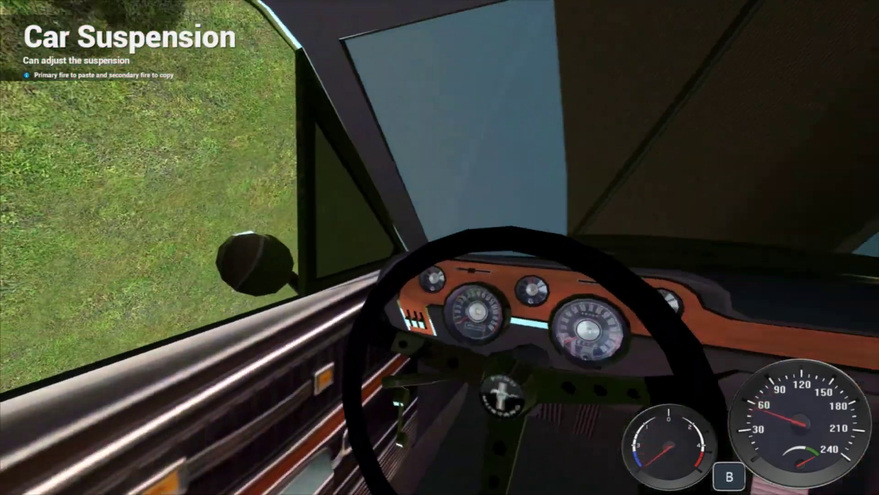
key(e)
Switch to the physics gun and lift the flipped car off the rocks.
scroll(439, 247, up, 3)
scroll(440, 247, up, 3)
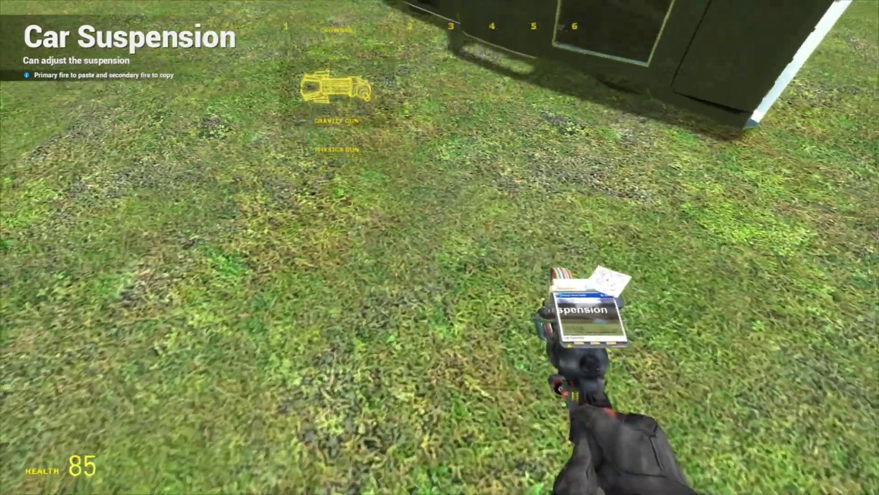
click(440, 247)
drag(439, 247, 439, 247)
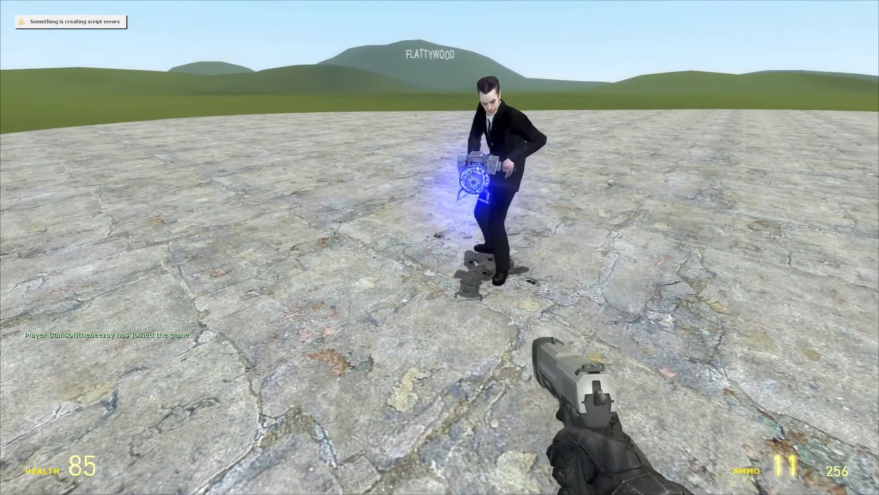
Check the scoreboard to see who has joined the server.
key(q)
key(Tab)
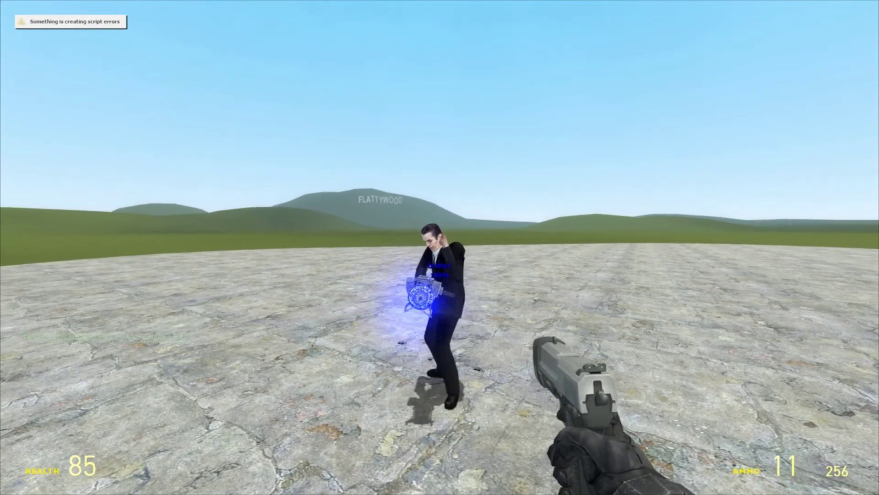
key(w)
Reply 'LOL' in the in-game chat.
key(y)
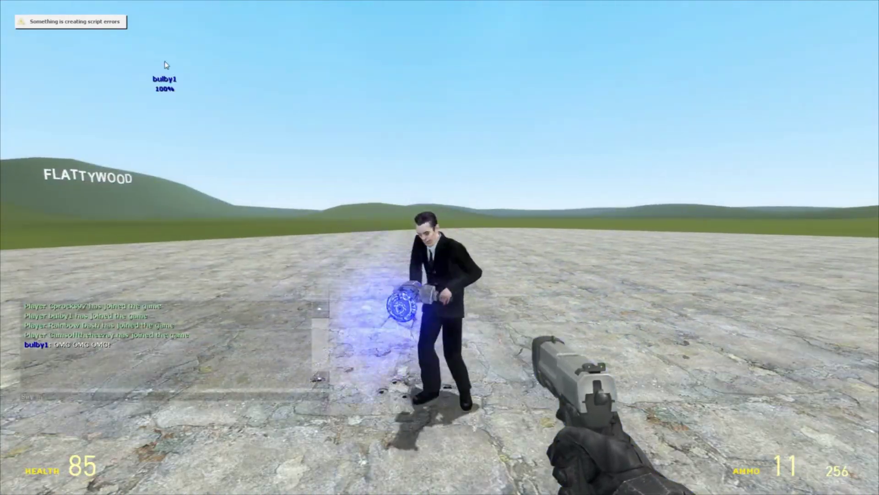
text(LOL)
key(Return)
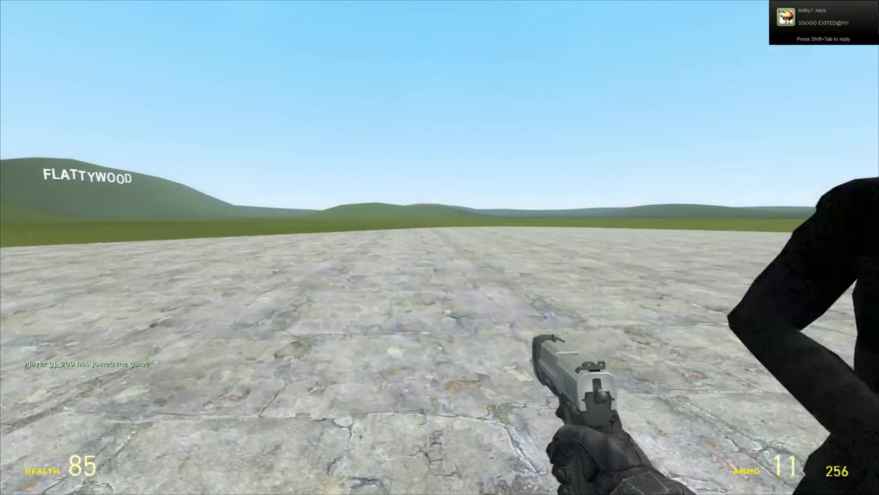
Walk up to the Mustang and shoot six pistol rounds into its door.
key(w)
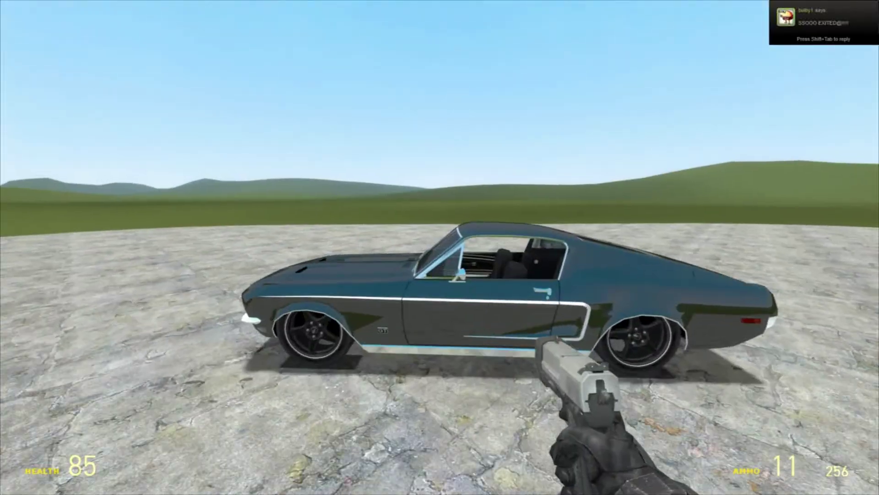
click(440, 247)
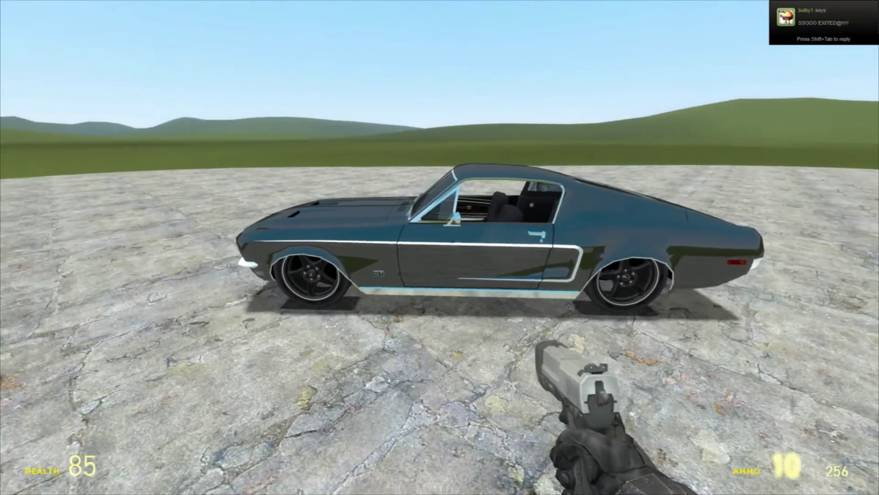
click(440, 248)
click(440, 247)
click(439, 247)
click(439, 247)
click(440, 247)
click(440, 247)
click(439, 247)
click(439, 247)
click(440, 248)
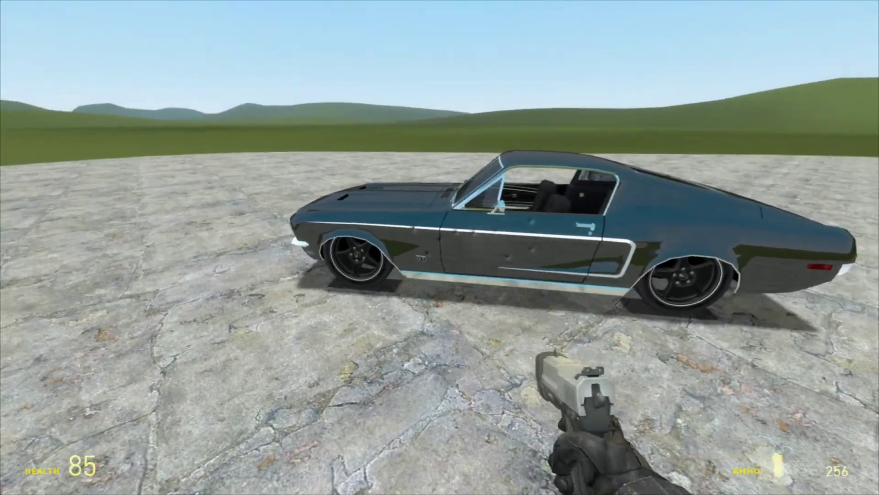
click(439, 247)
Switch to the SMG and check the player list.
key(s)
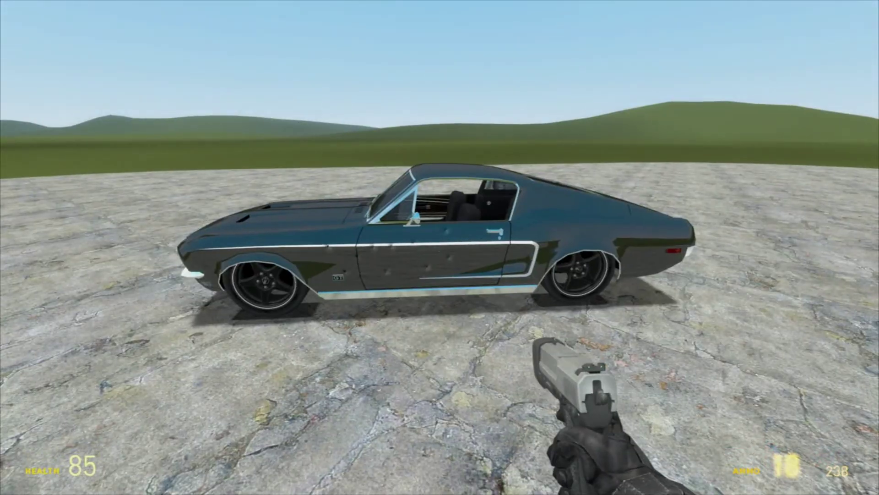
key(3)
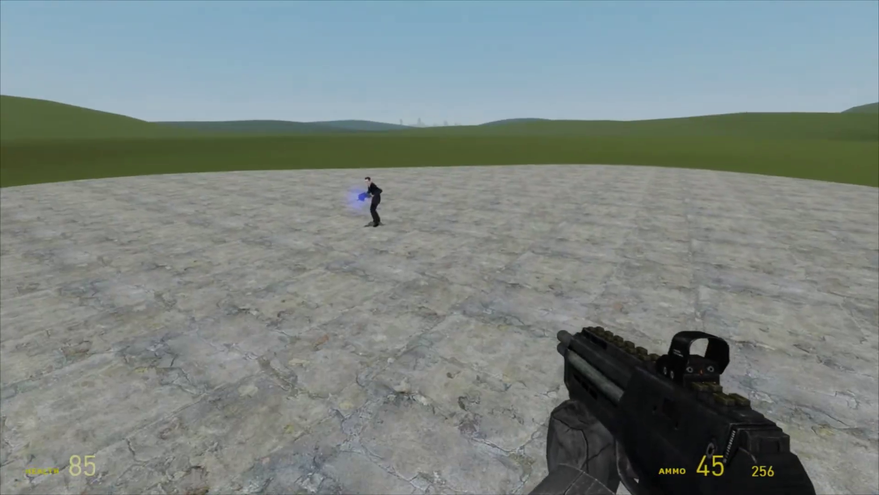
key(Tab)
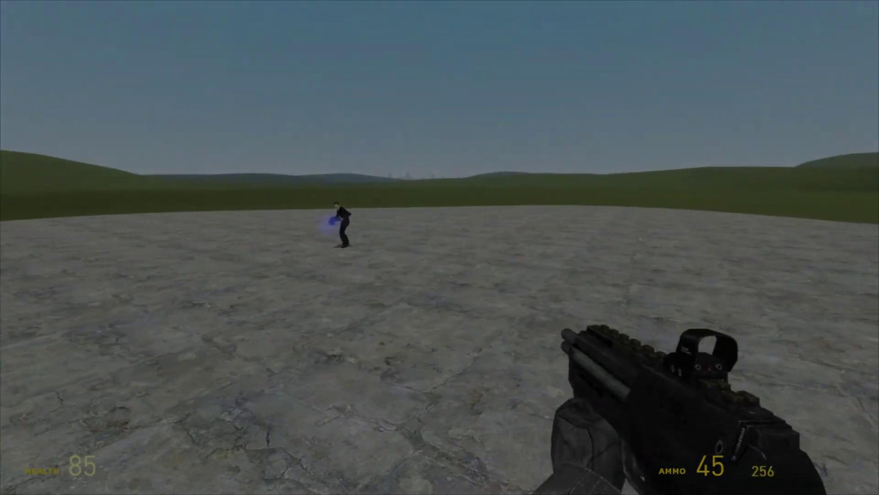
key(Tab)
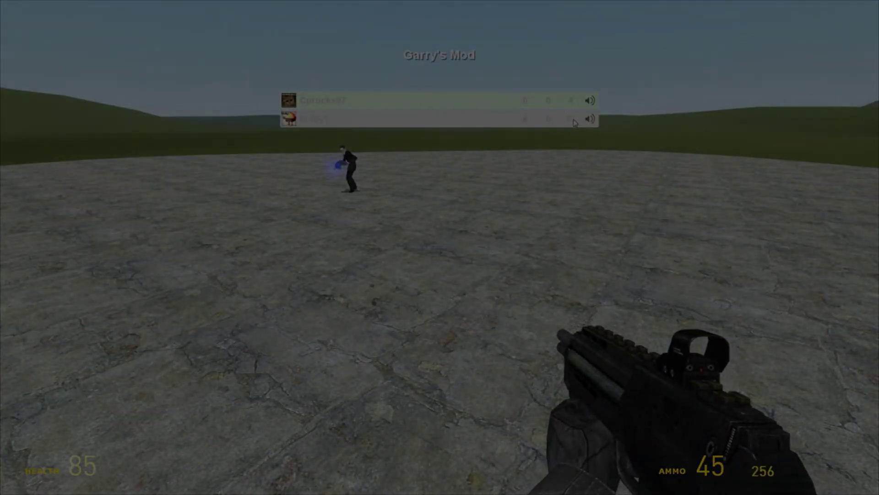